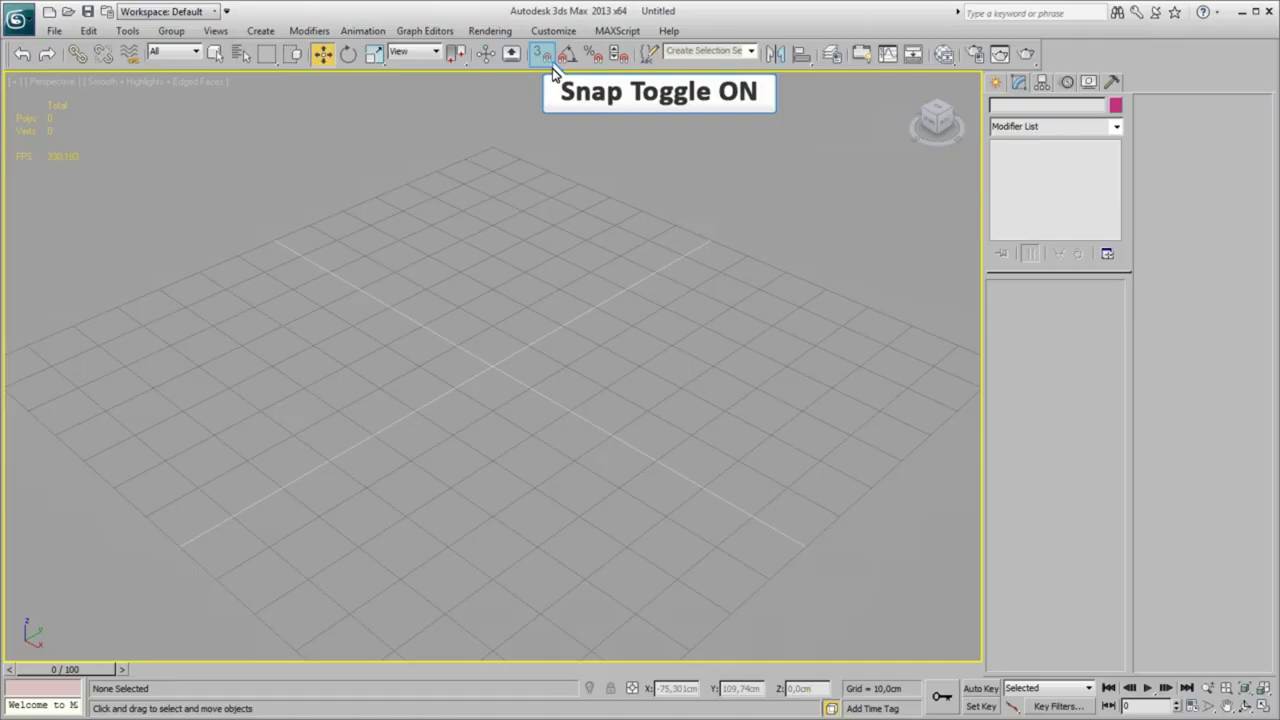
Turn on 3D snapping and limit it to Grid Points, clearing Vertex and Midpoint
{"action": "left_click", "coordinate": [552, 56]}
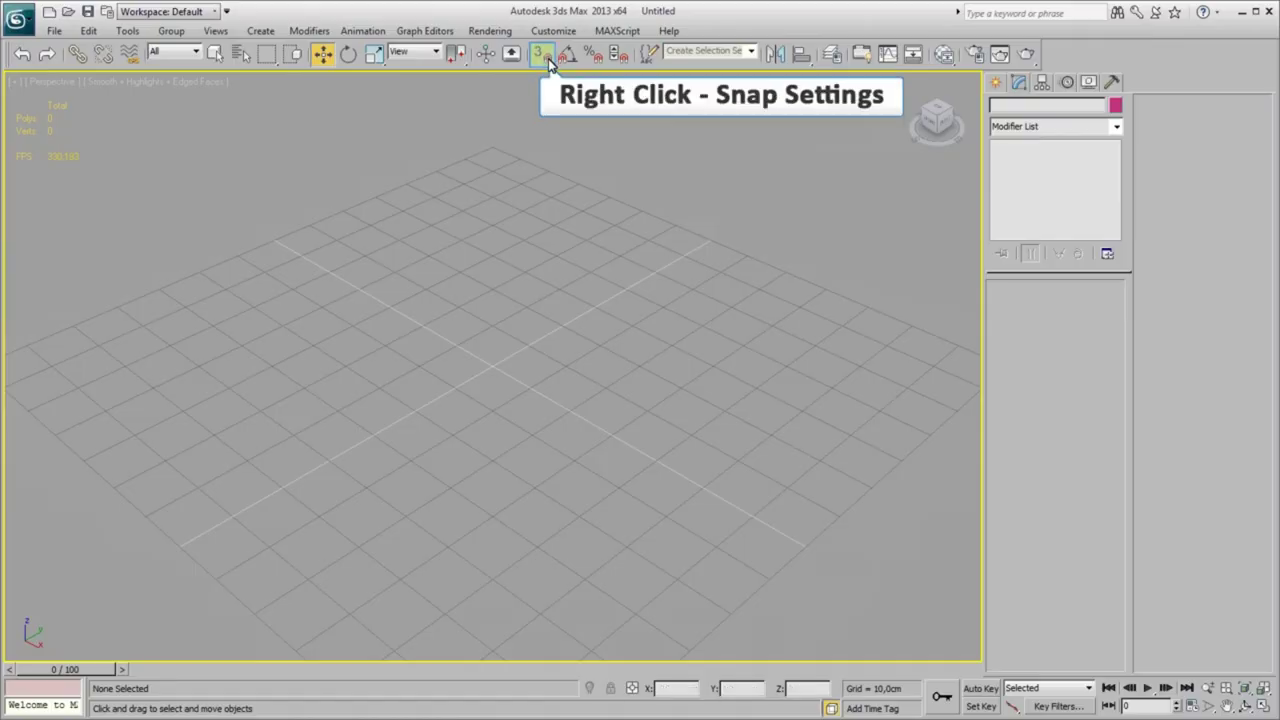
{"action": "right_click", "coordinate": [548, 59]}
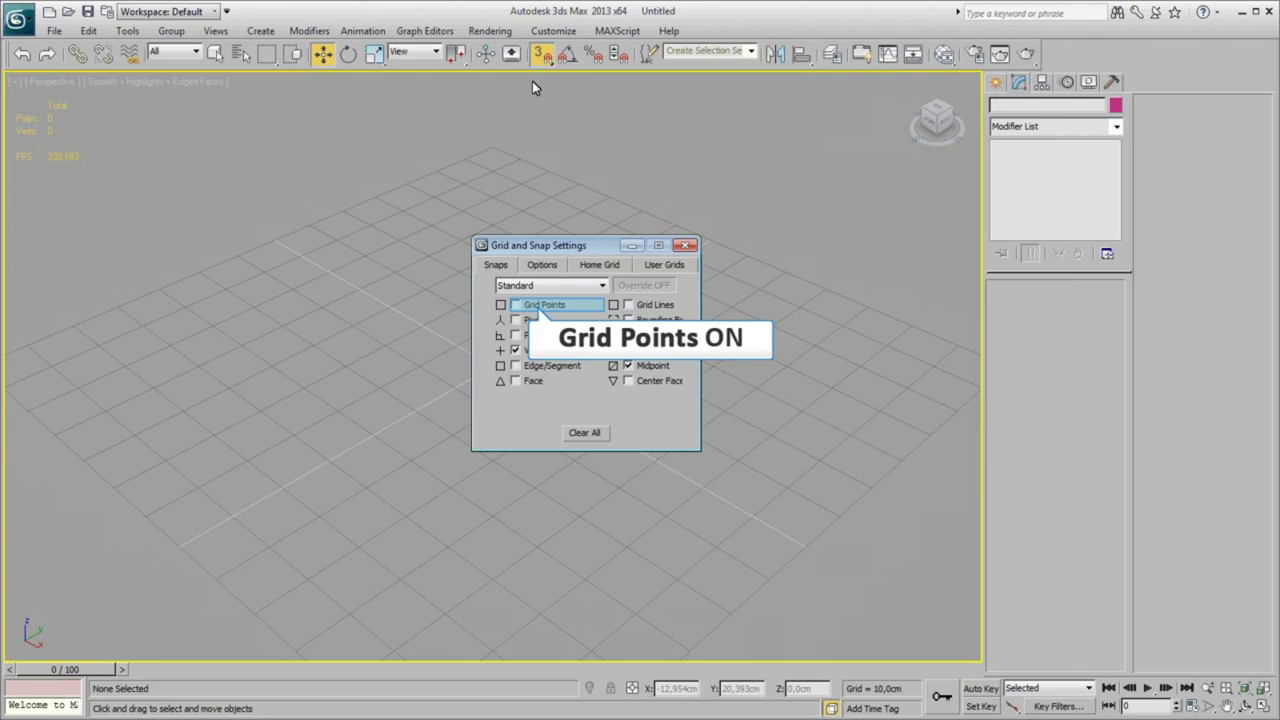
{"action": "left_click", "coordinate": [516, 304]}
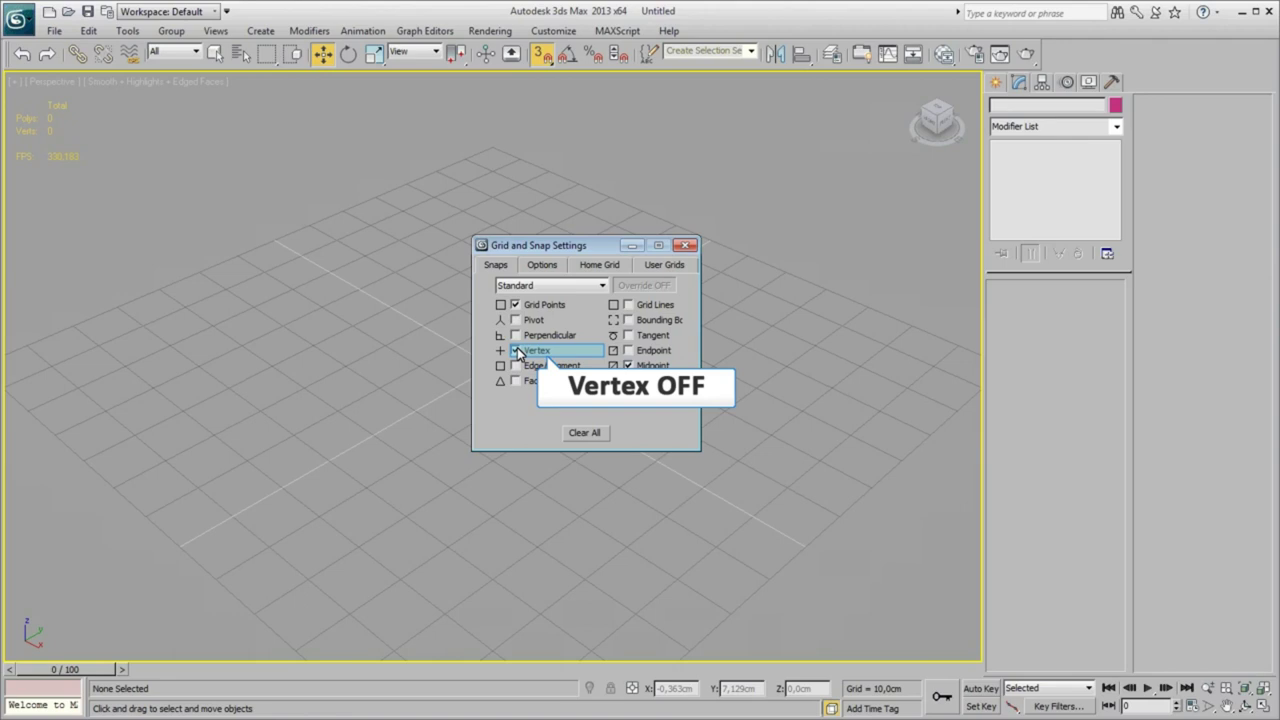
{"action": "left_click", "coordinate": [516, 350]}
{"action": "left_click", "coordinate": [628, 366]}
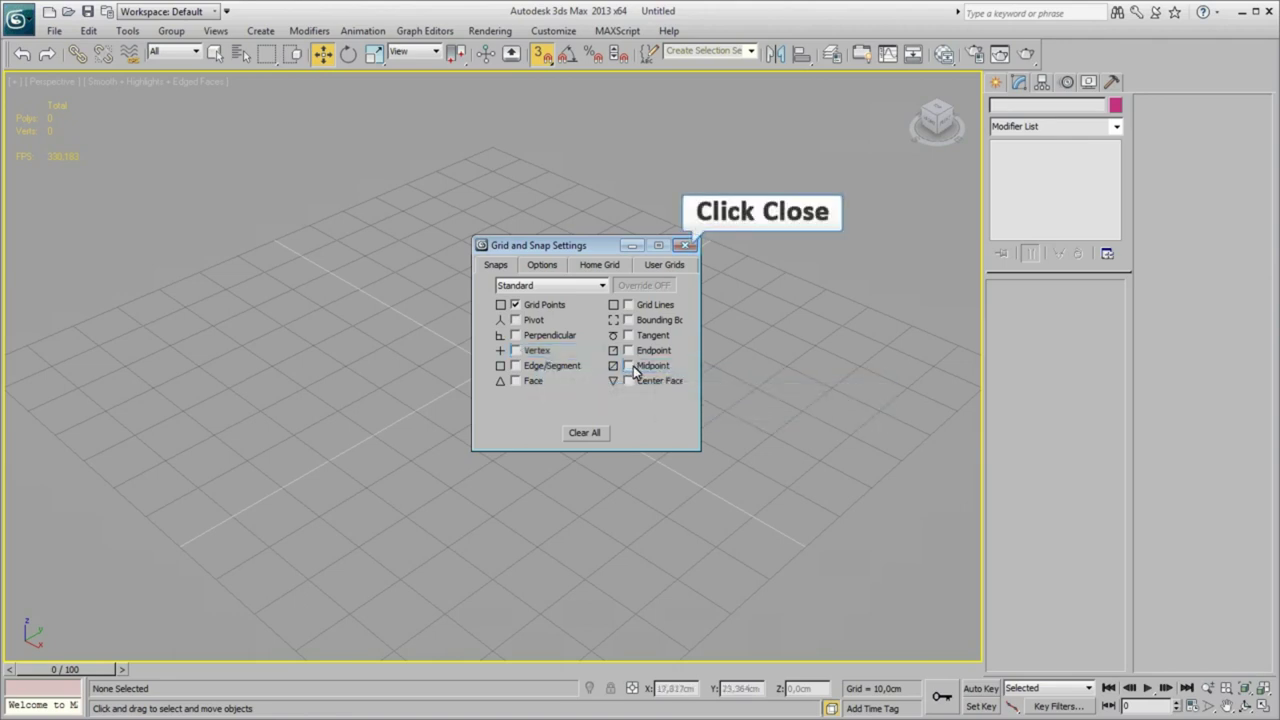
Create a 70×20×10 cm box on the grid, then disable snapping and enable see-through display
{"action": "left_click", "coordinate": [686, 247]}
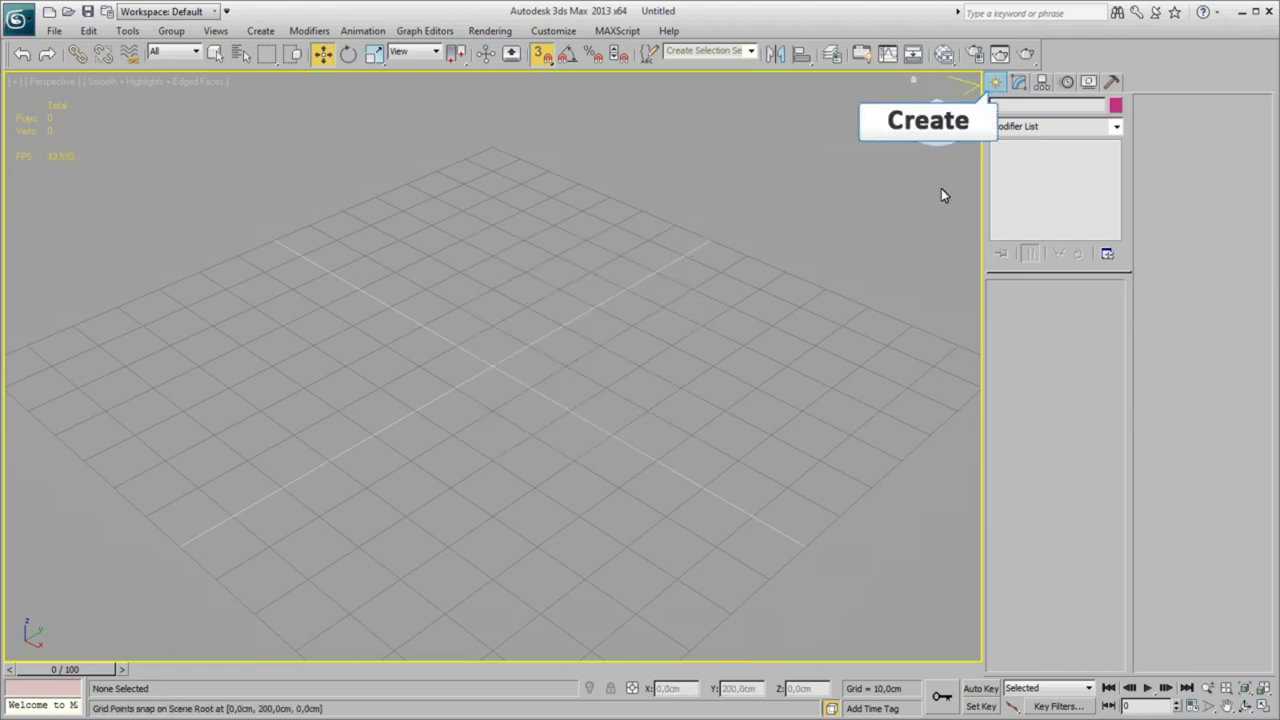
{"action": "left_click", "coordinate": [997, 82]}
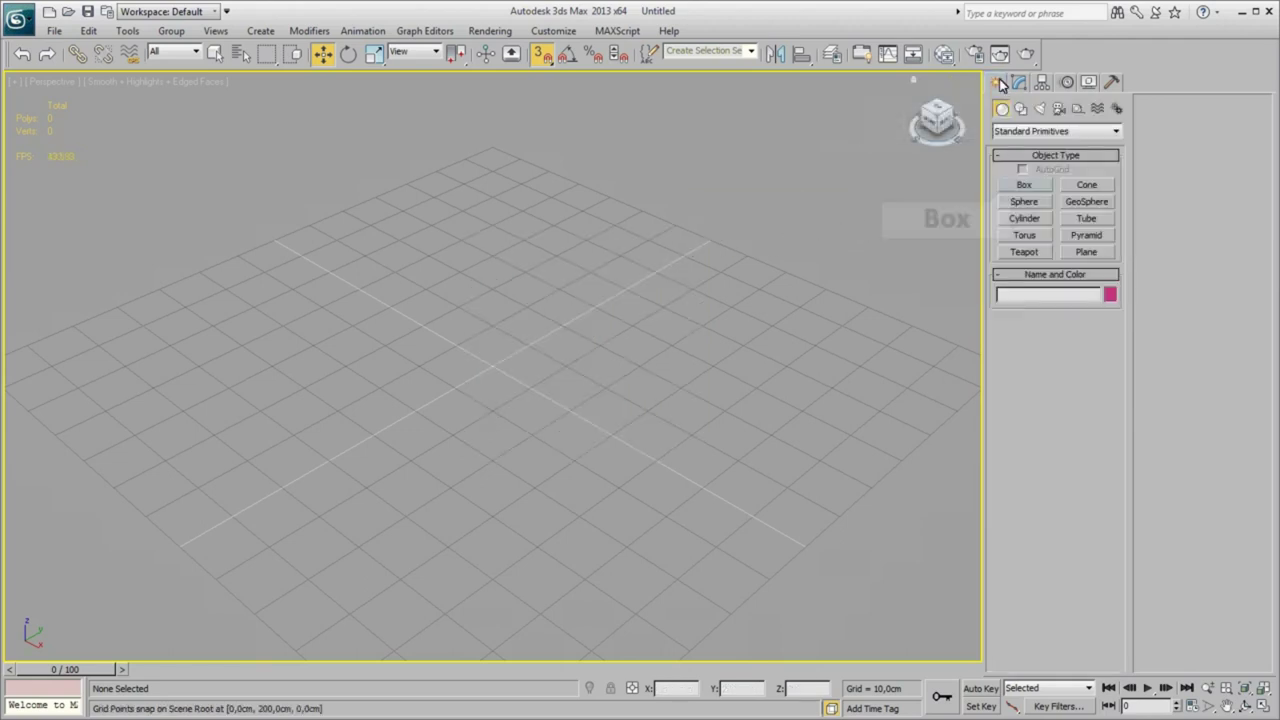
{"action": "left_click", "coordinate": [1024, 185]}
{"action": "left_click_drag", "start_coordinate": [403, 457], "coordinate": [586, 277]}
{"action": "key", "text": "s"}
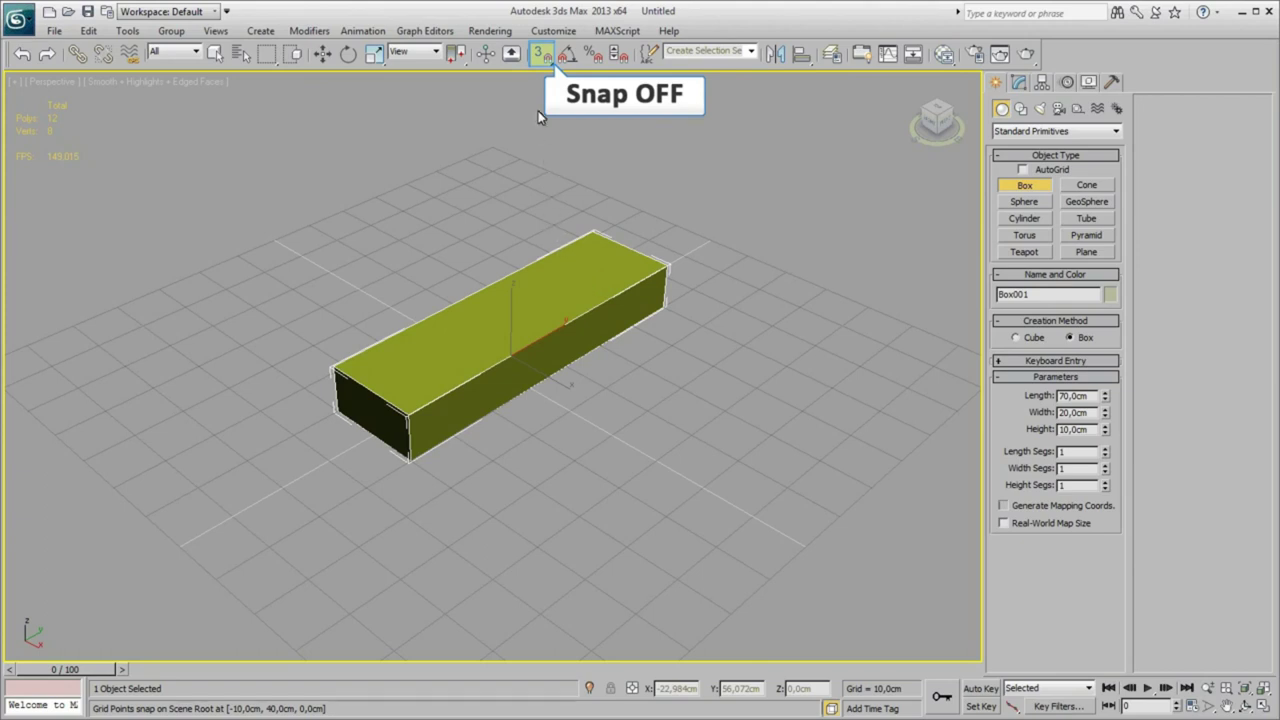
{"action": "key", "text": "alt+x"}
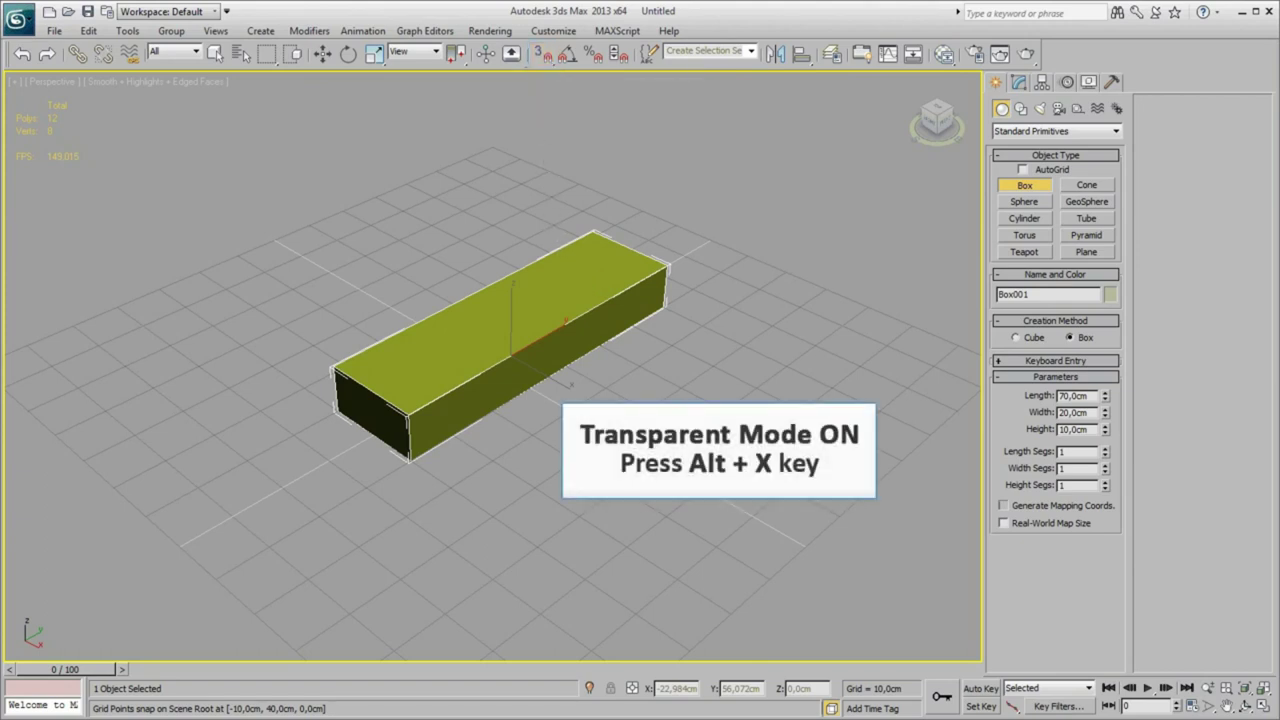
Convert Box001 to an Editable Poly from the right-click quad menu
{"action": "right_click", "coordinate": [571, 322]}
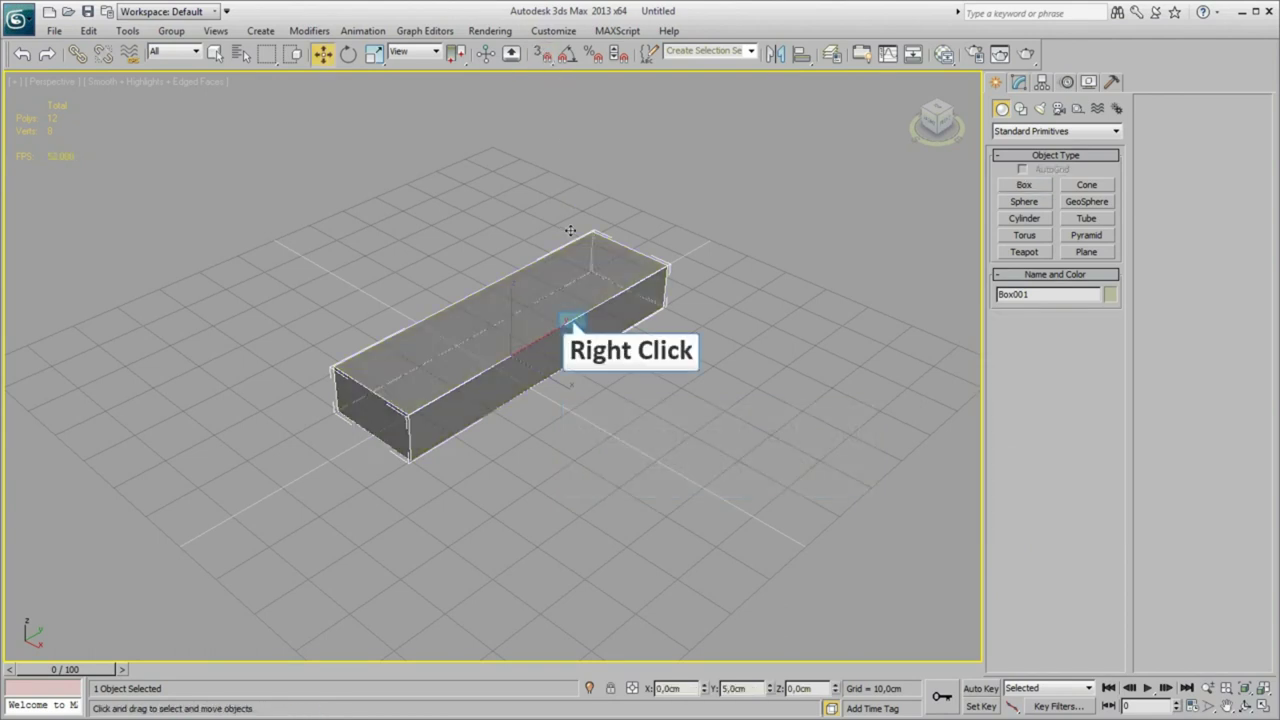
{"action": "right_click", "coordinate": [572, 322]}
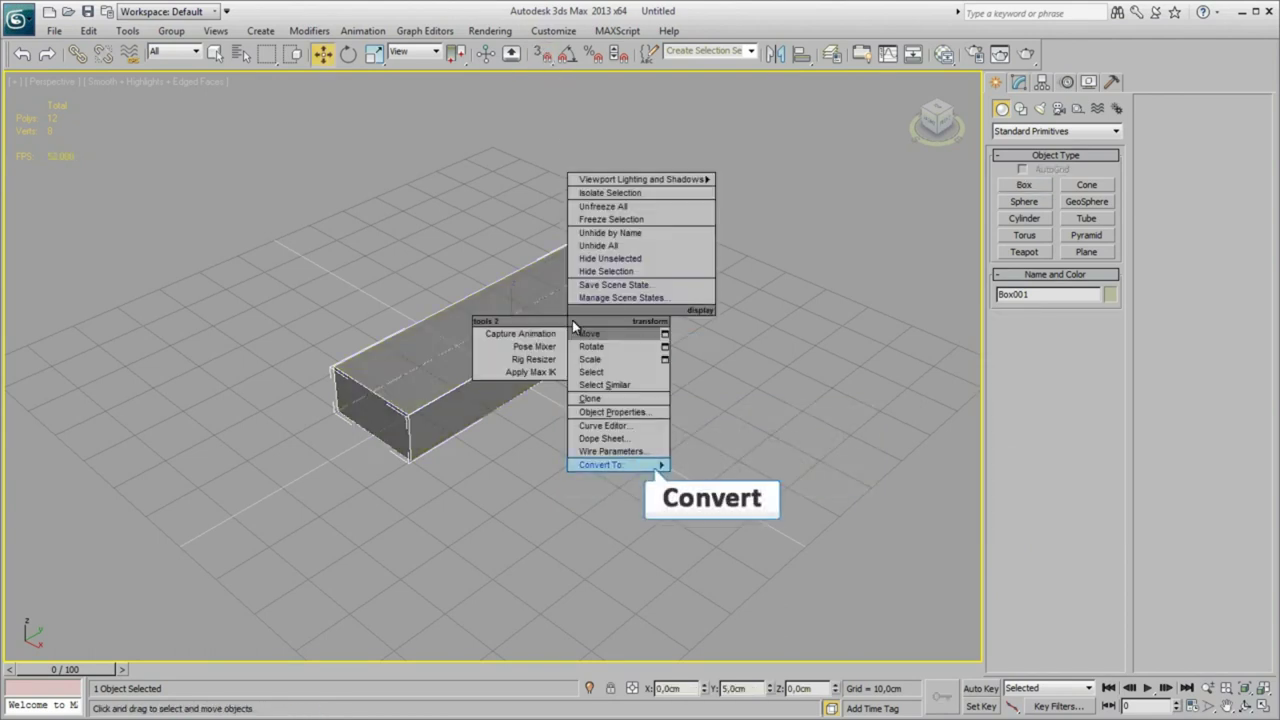
{"action": "mouse_move", "coordinate": [615, 465]}
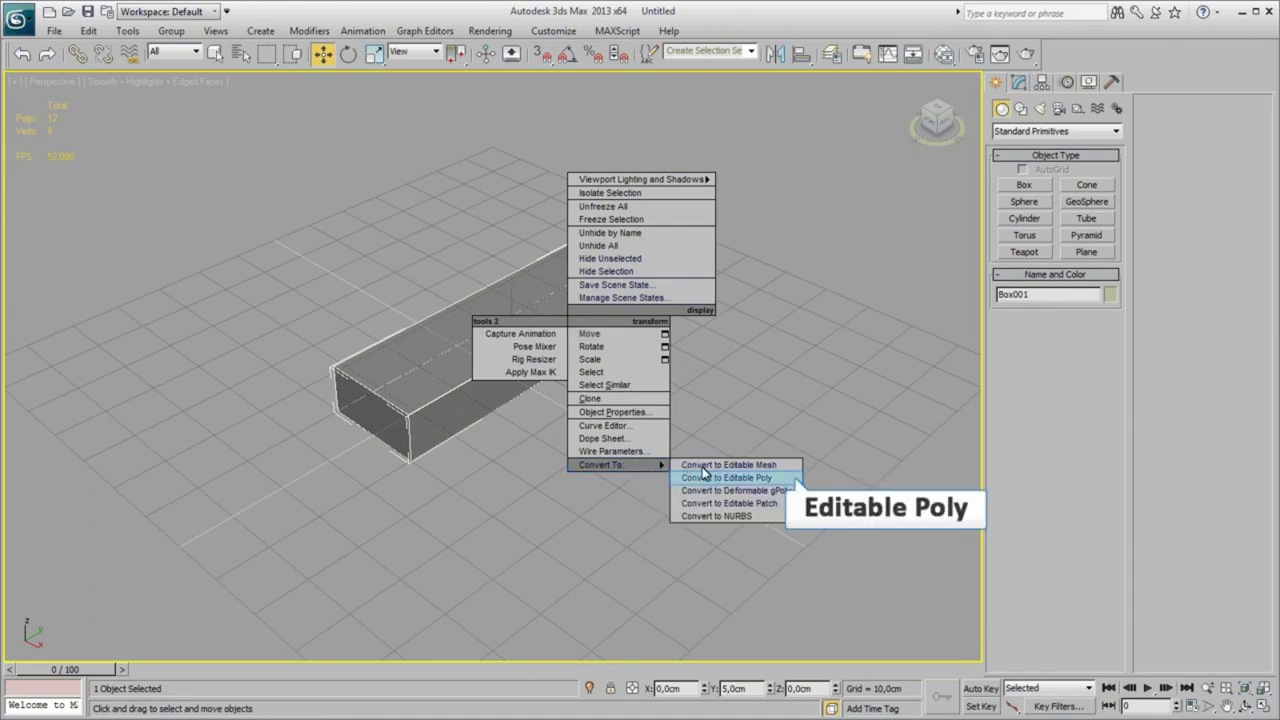
{"action": "left_click", "coordinate": [711, 479]}
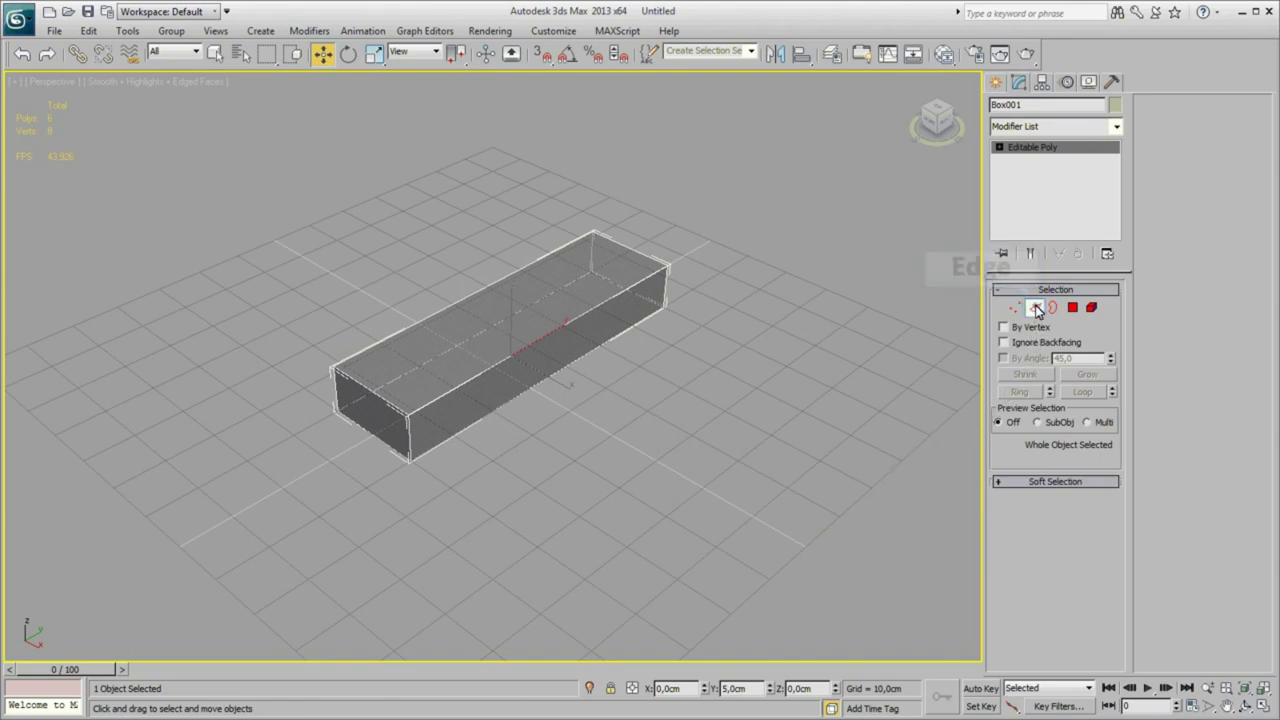
Connect pairs of opposite long edges to add lengthwise edge loops along the box
{"action": "left_click", "coordinate": [609, 300], "text": "ctrl"}
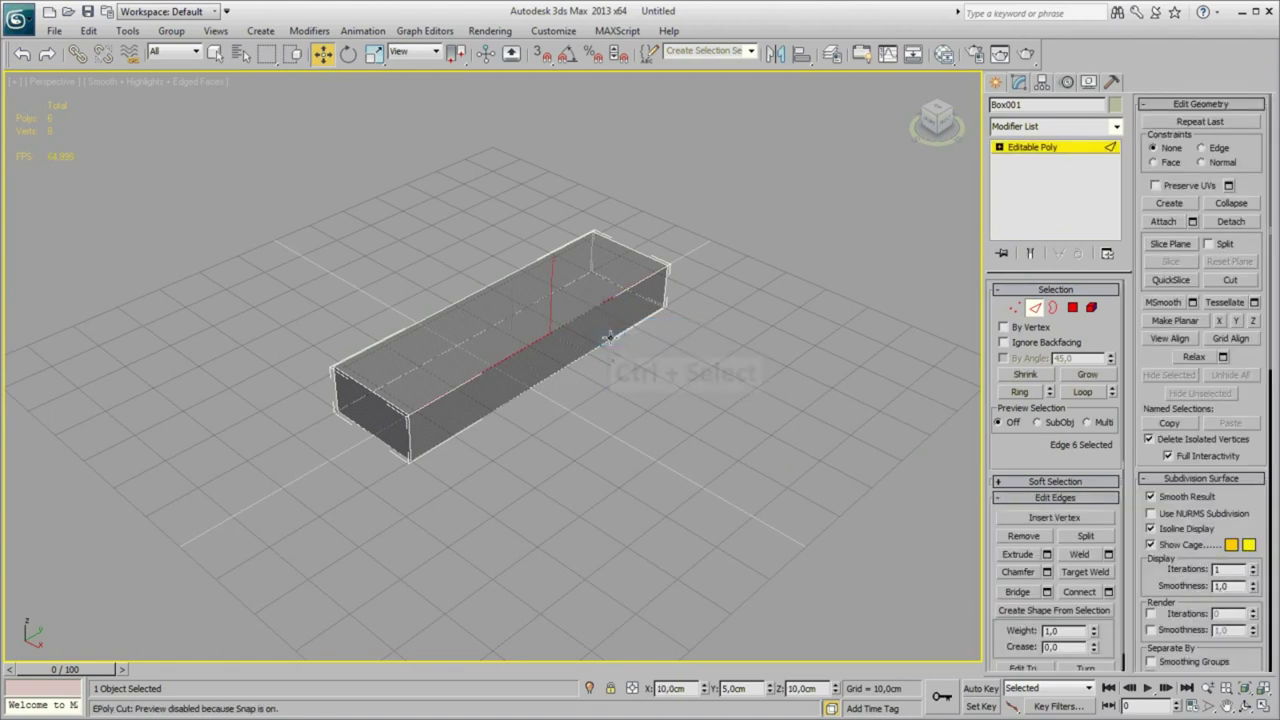
{"action": "left_click", "coordinate": [610, 338], "text": "ctrl"}
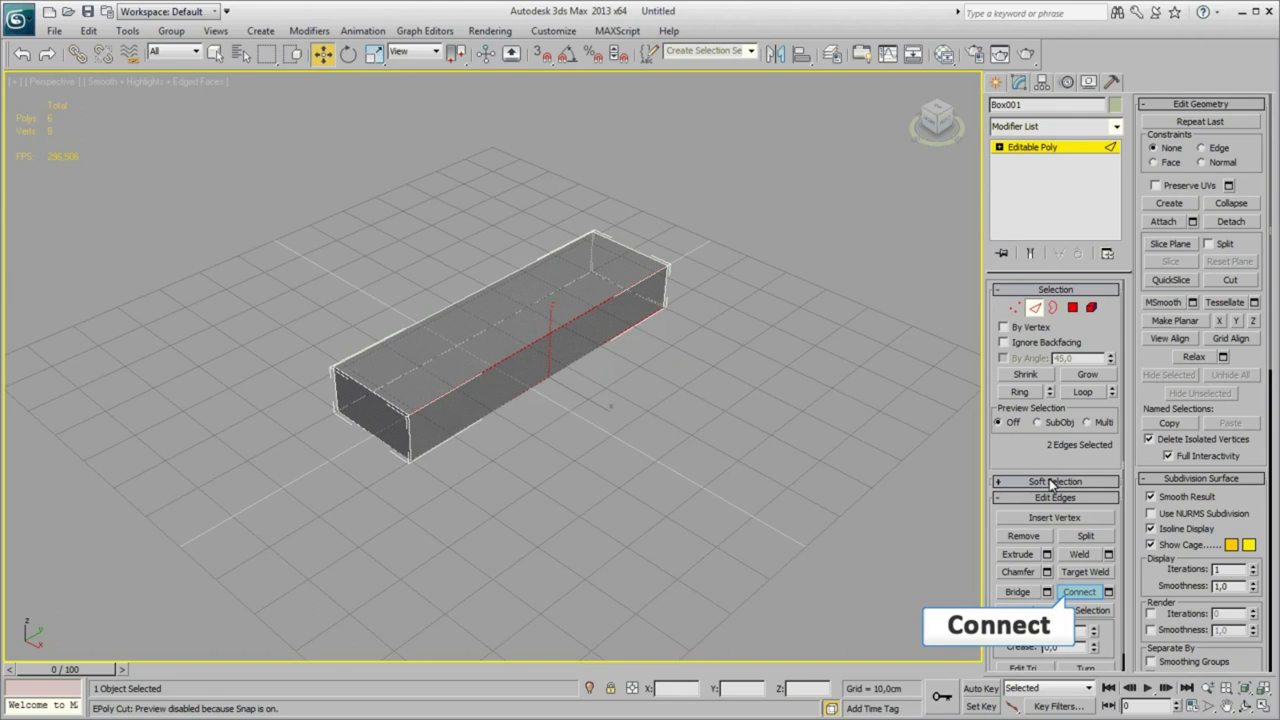
{"action": "left_click", "coordinate": [1079, 590]}
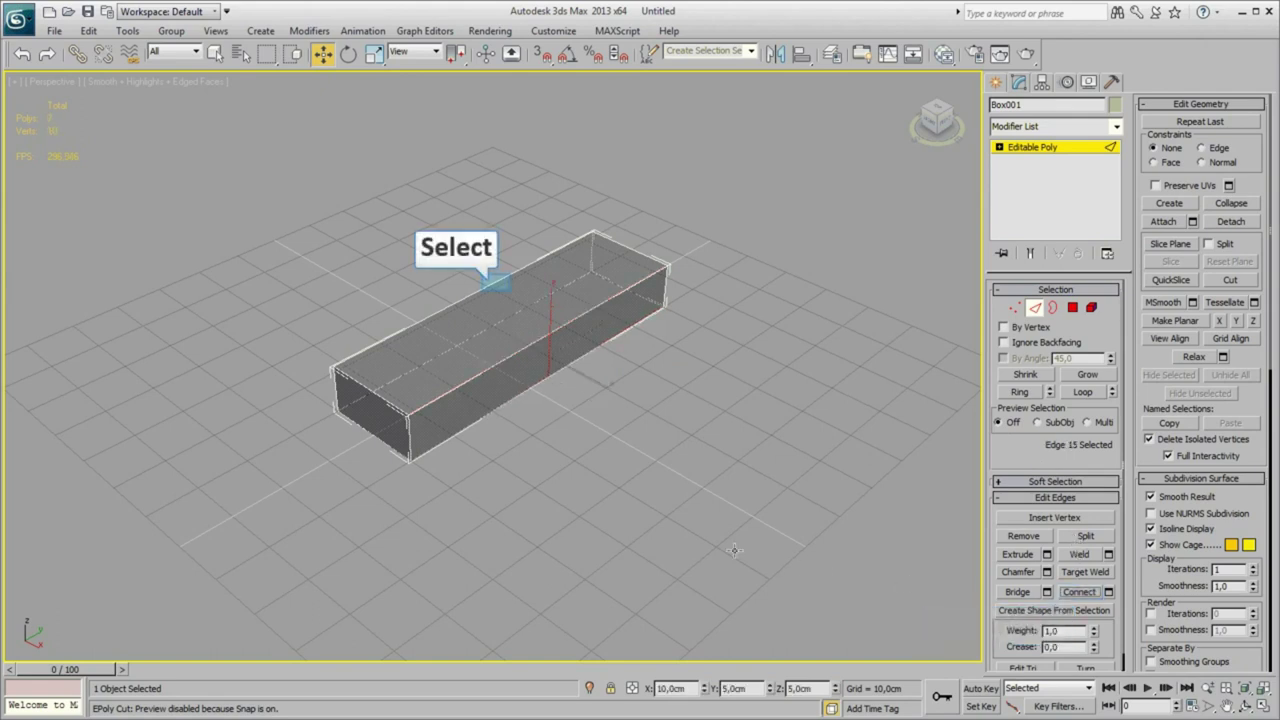
{"action": "left_click", "coordinate": [495, 285]}
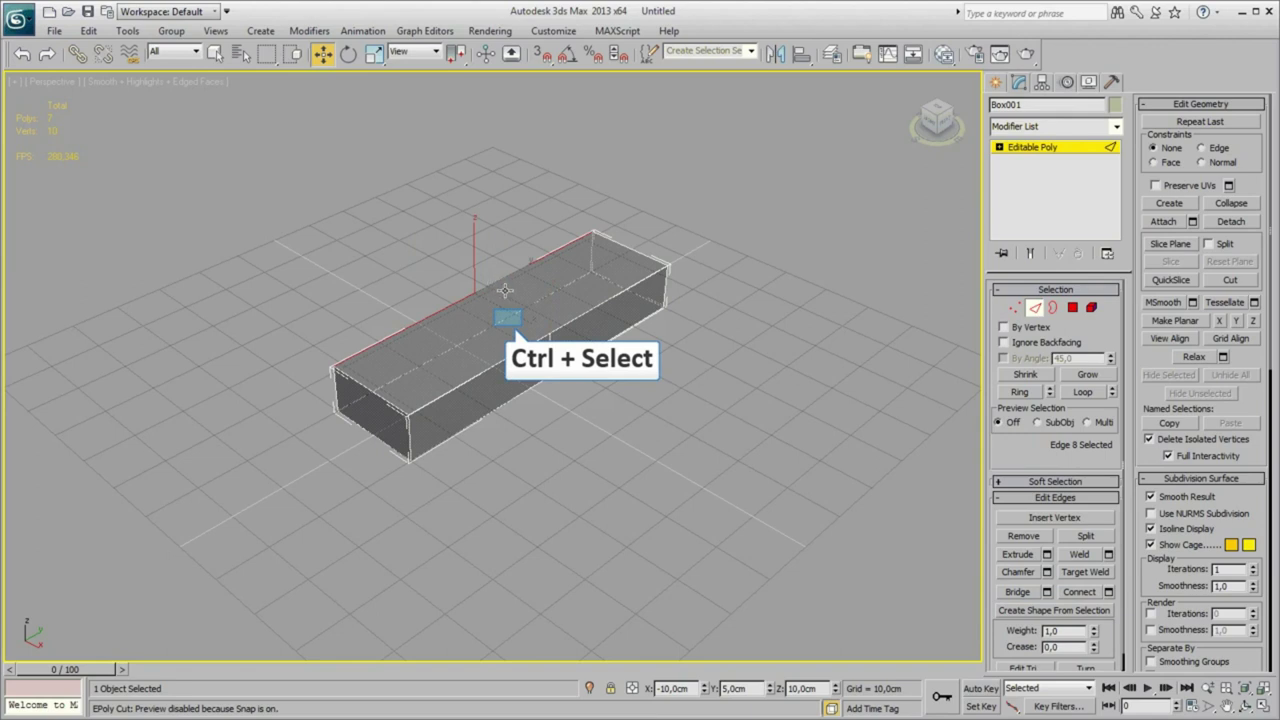
{"action": "left_click", "coordinate": [507, 316], "text": "ctrl"}
{"action": "key", "text": "ctrl+shift+e"}
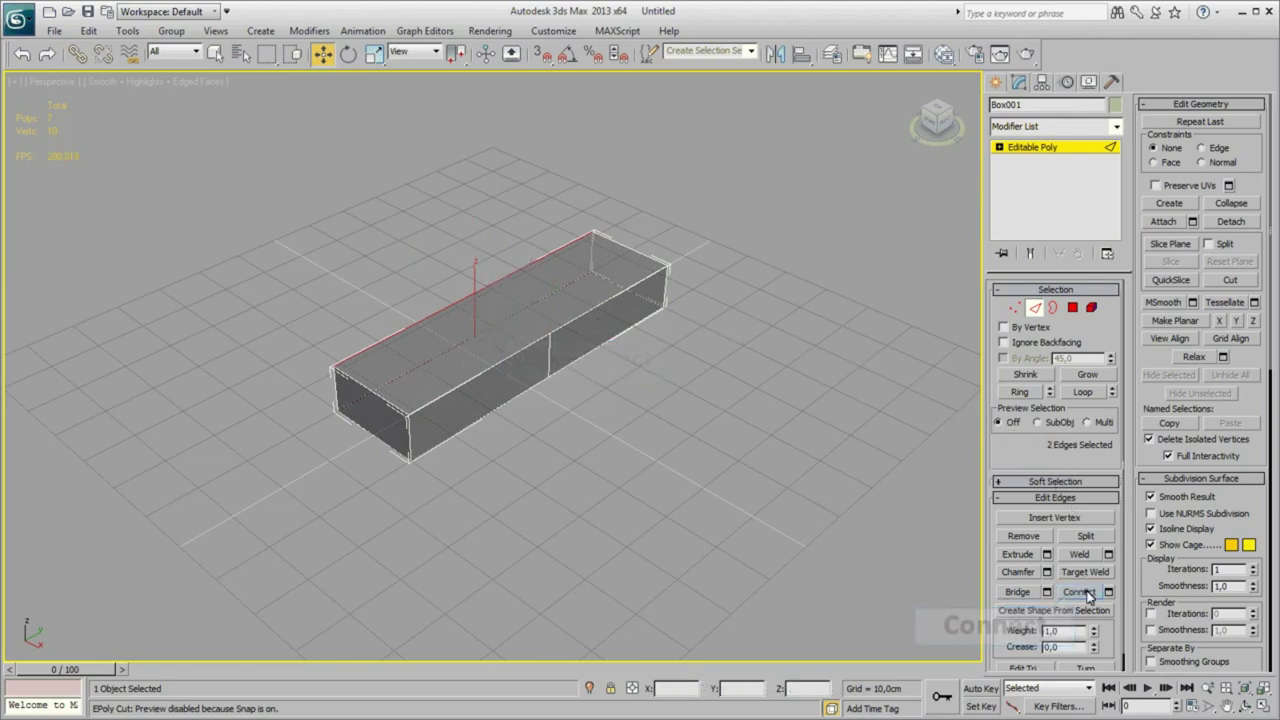
Connect the front-end edges to add a crosswise edge across that end
{"action": "left_click", "coordinate": [378, 436]}
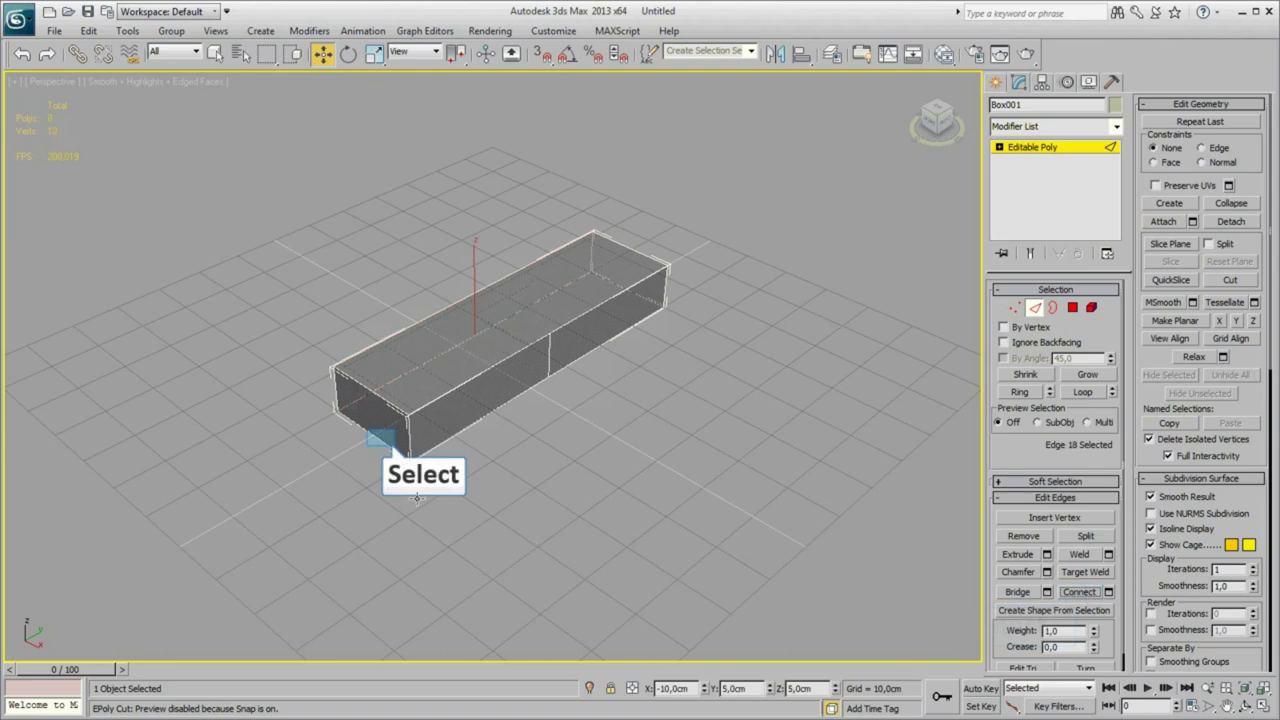
{"action": "left_click", "coordinate": [379, 436], "text": "ctrl"}
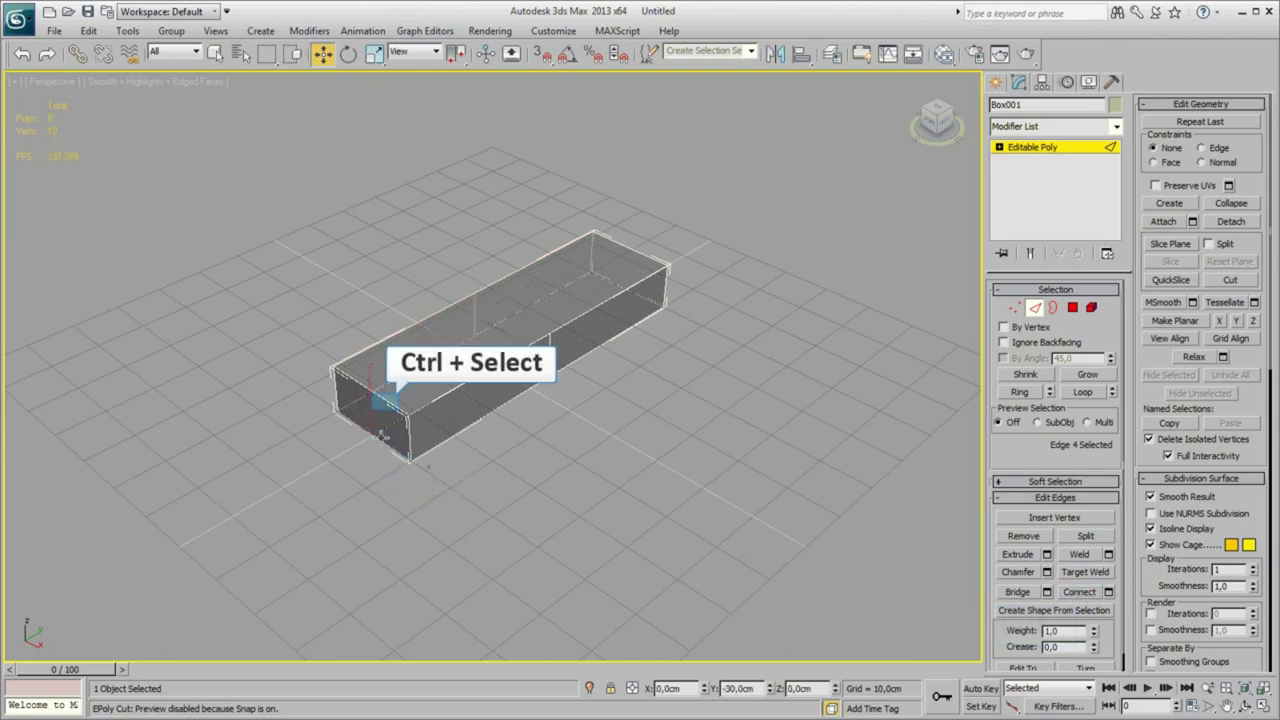
{"action": "left_click", "coordinate": [381, 400], "text": "ctrl"}
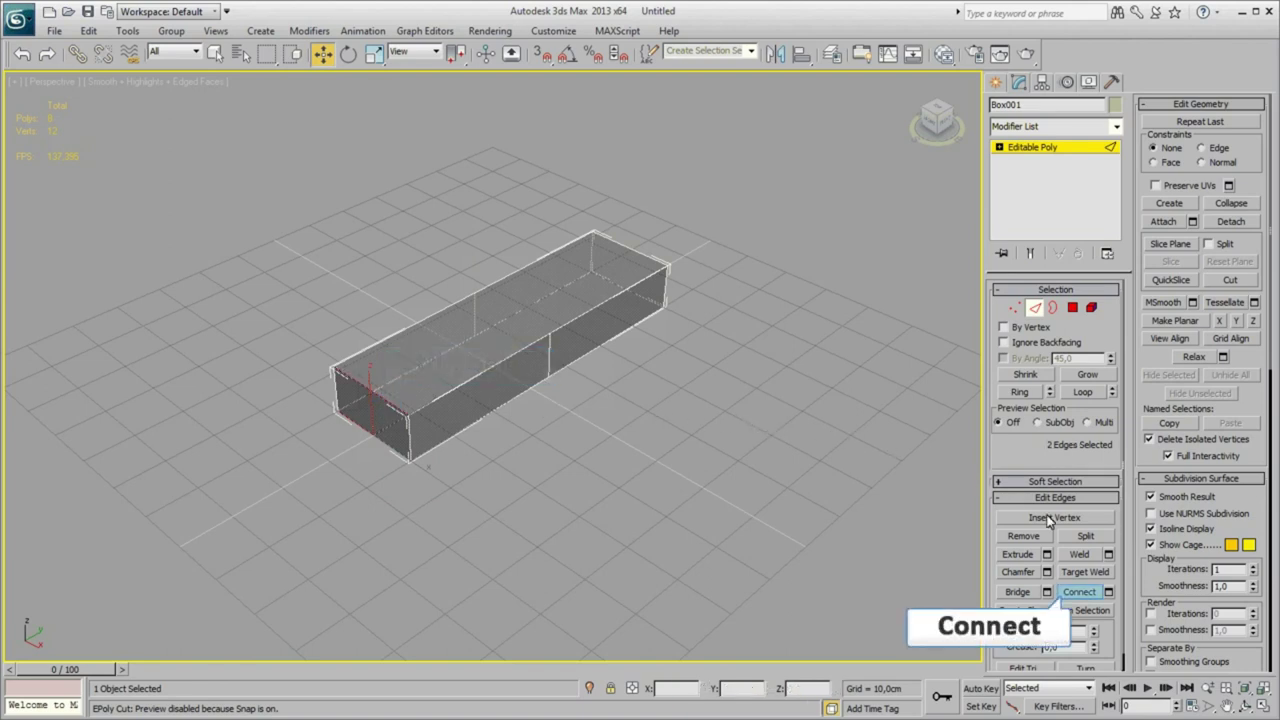
{"action": "left_click", "coordinate": [1080, 592]}
Connect three far-end edges to split the opposite end, giving 10 polys and 16 verts
{"action": "left_click", "coordinate": [618, 288]}
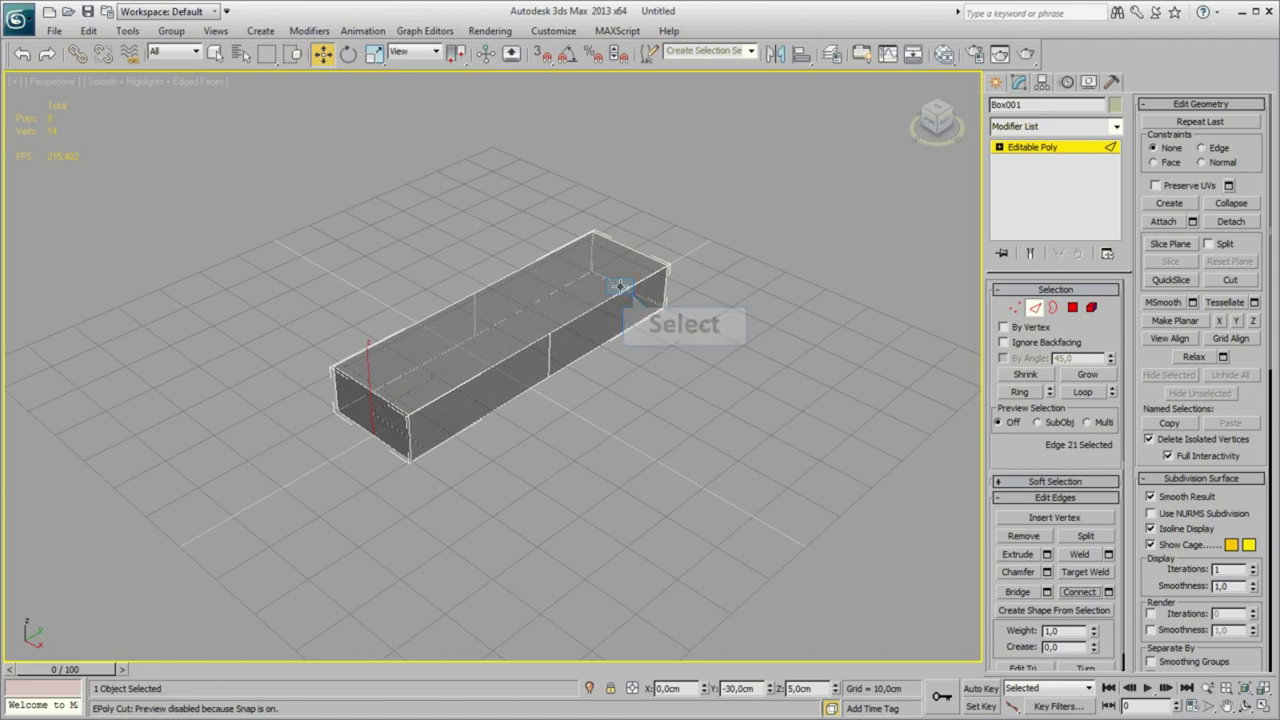
{"action": "left_click", "coordinate": [620, 287], "text": "ctrl"}
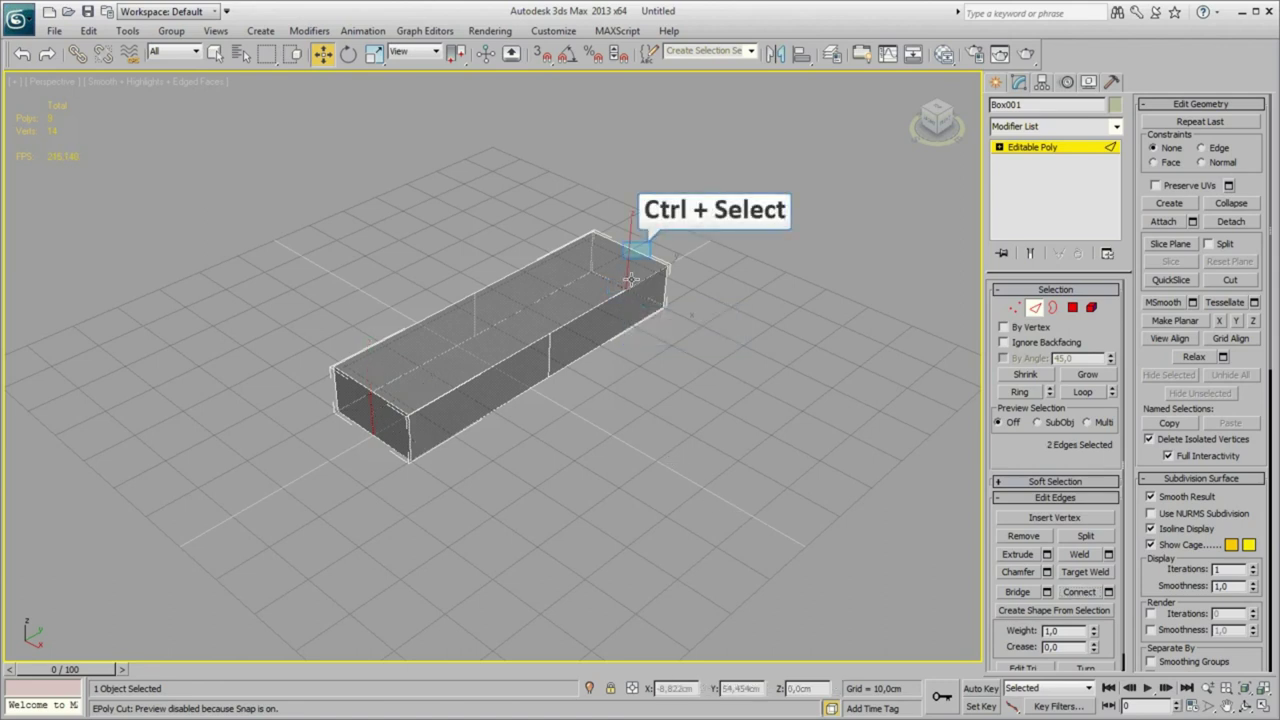
{"action": "left_click", "coordinate": [636, 252], "text": "ctrl"}
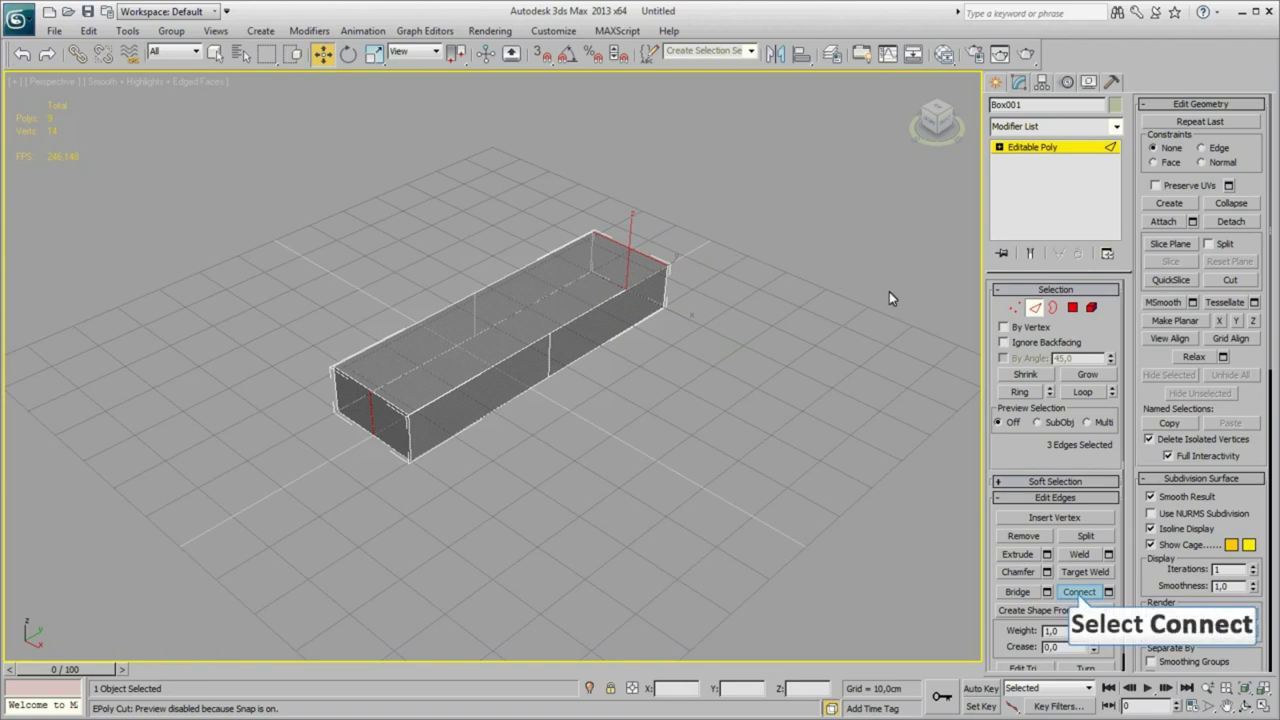
{"action": "left_click", "coordinate": [1078, 592]}
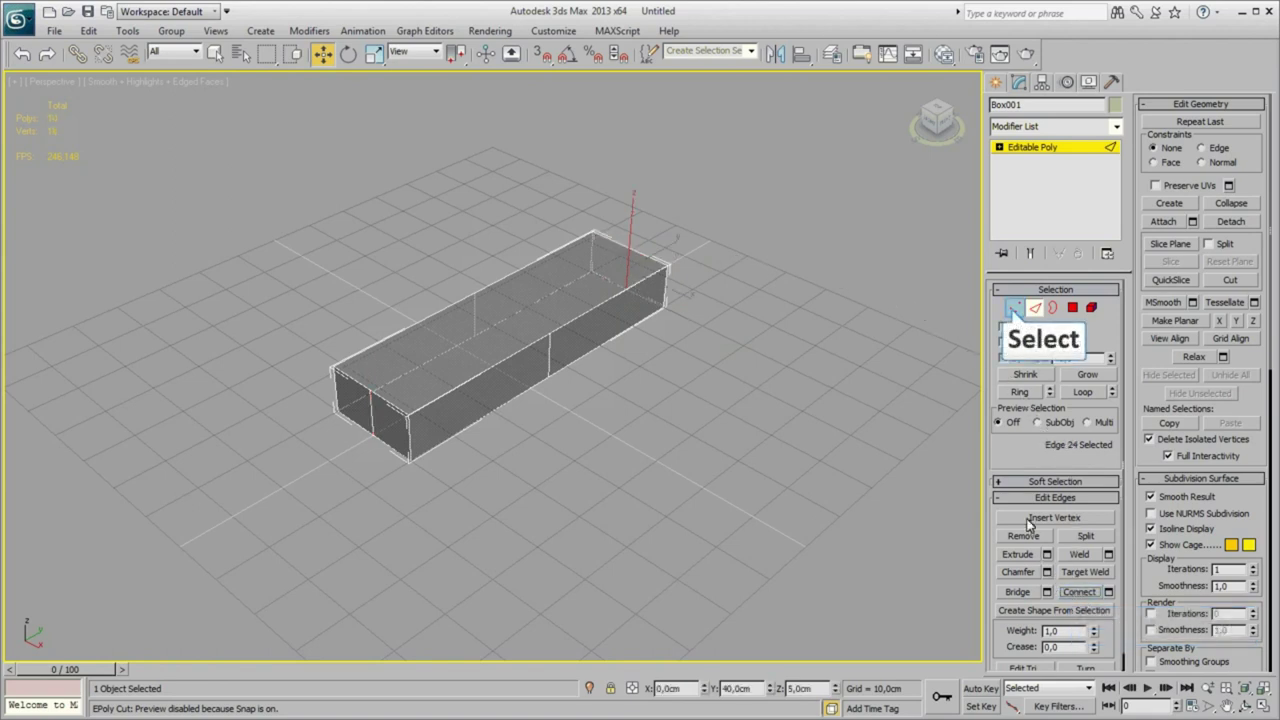
{"action": "left_click", "coordinate": [1012, 318]}
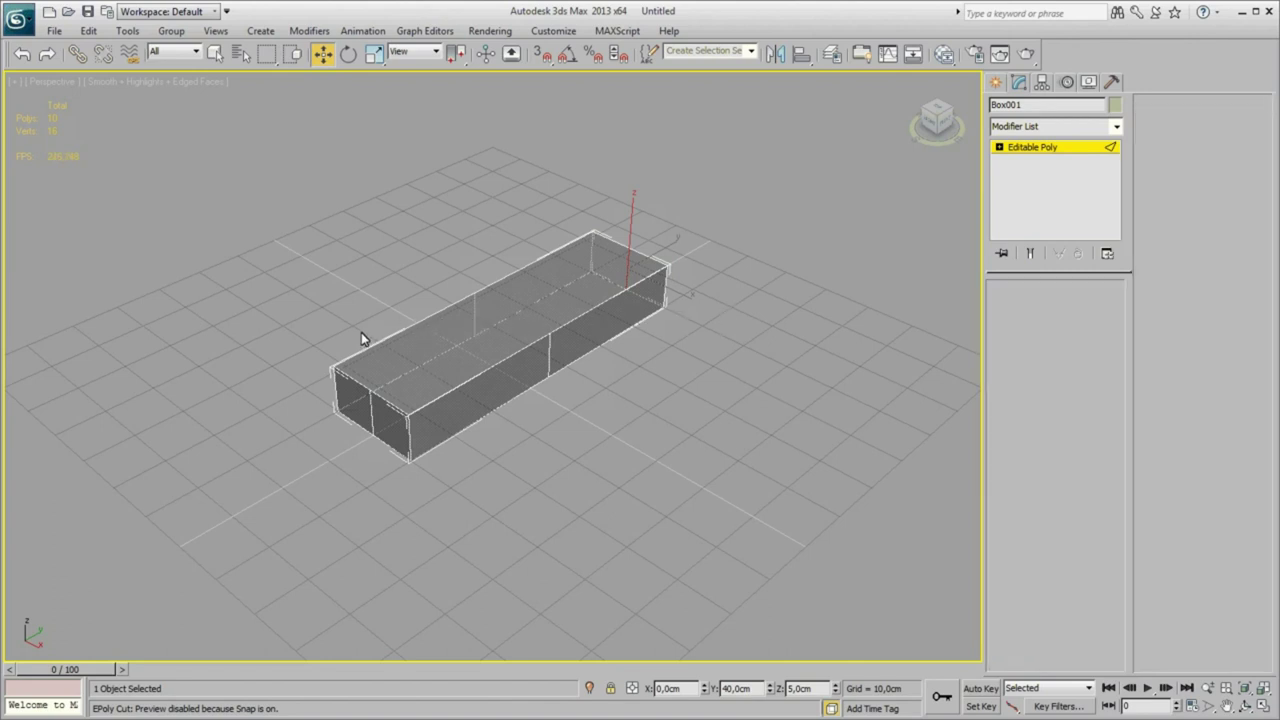
Select the vertices of both cross edges and activate the Scale tool
{"action": "left_click", "coordinate": [378, 448]}
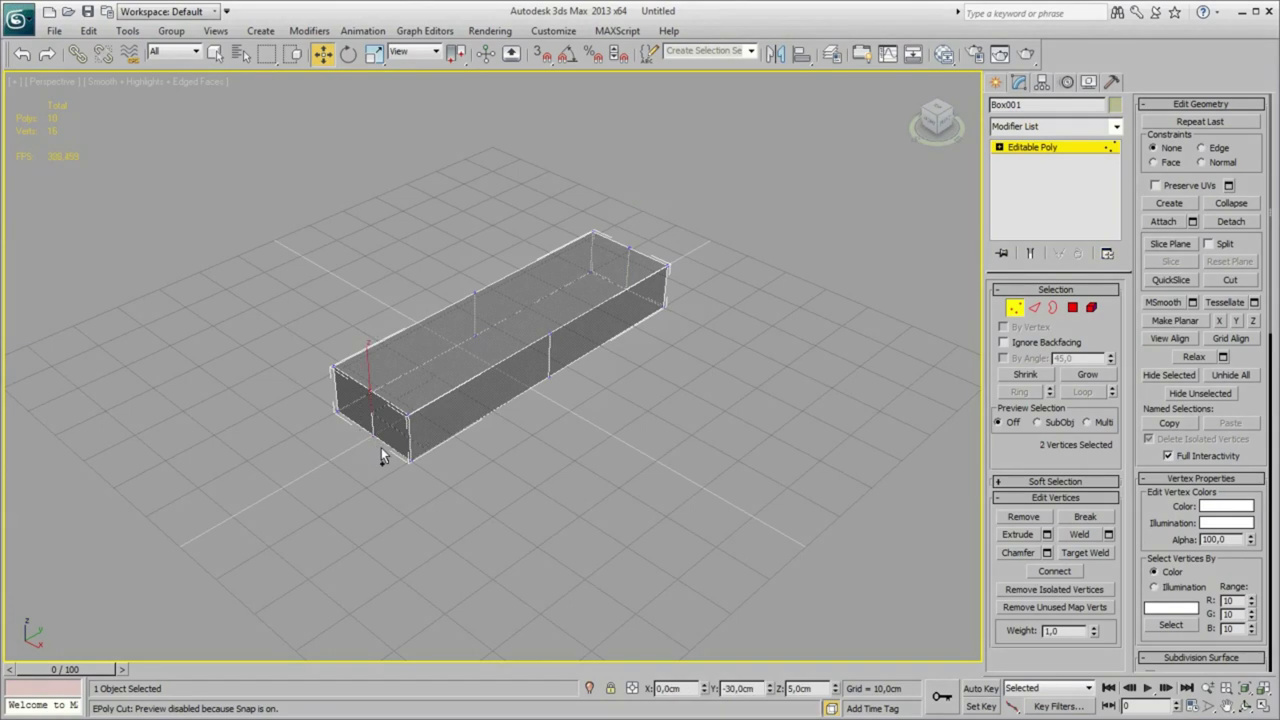
{"action": "left_click_drag", "start_coordinate": [622, 236], "coordinate": [626, 314], "text": "ctrl"}
{"action": "key", "text": "r"}
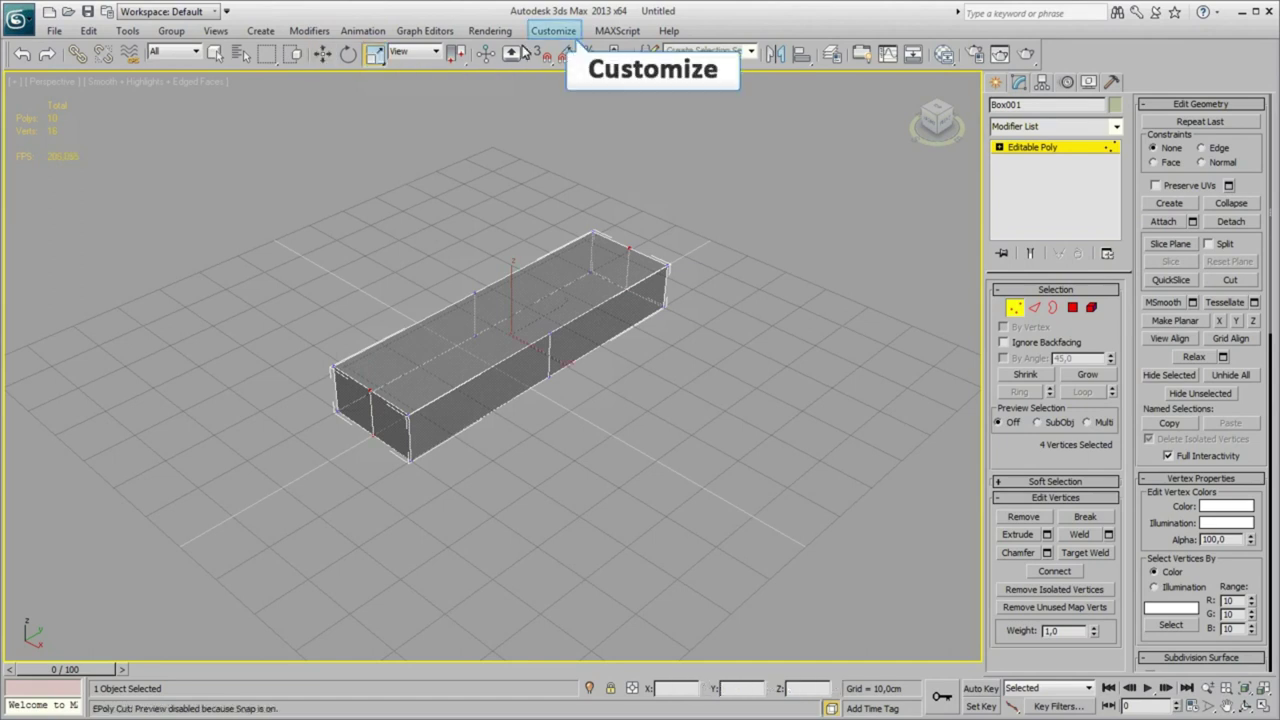
Enable Transform Gizmos On in Preferences > Gizmos and confirm with OK
{"action": "left_click", "coordinate": [553, 31]}
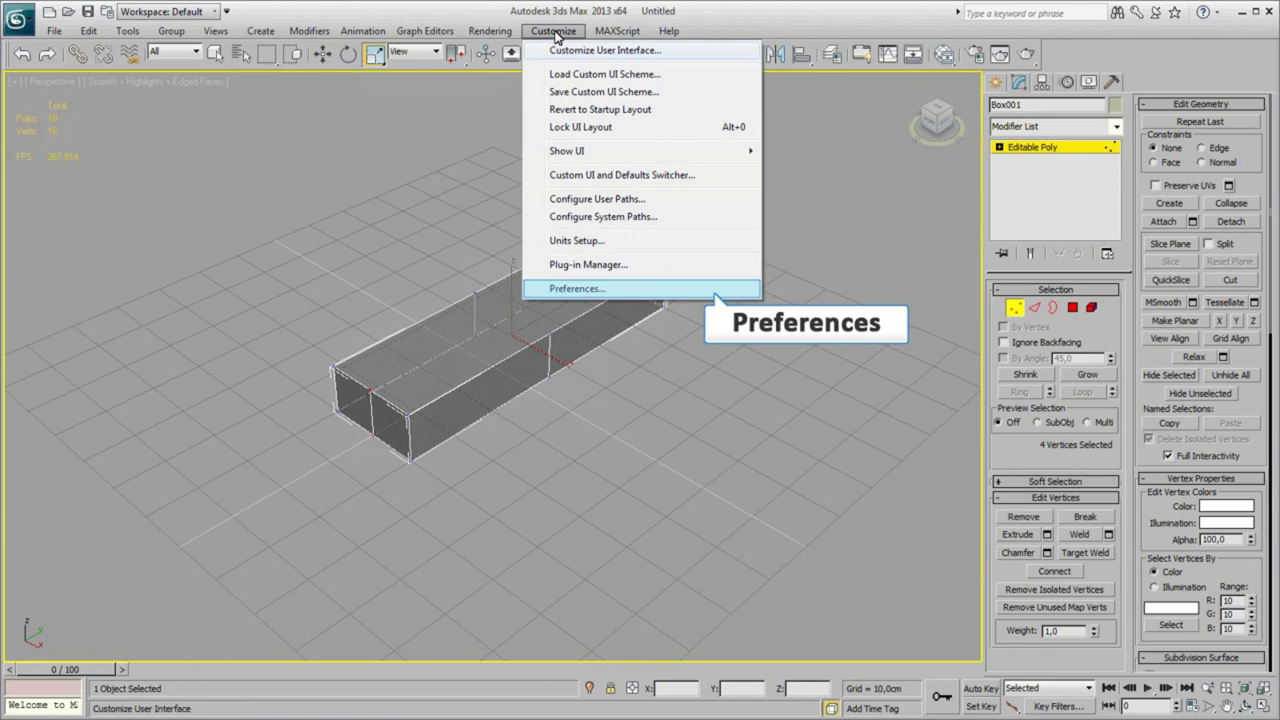
{"action": "left_click", "coordinate": [585, 286]}
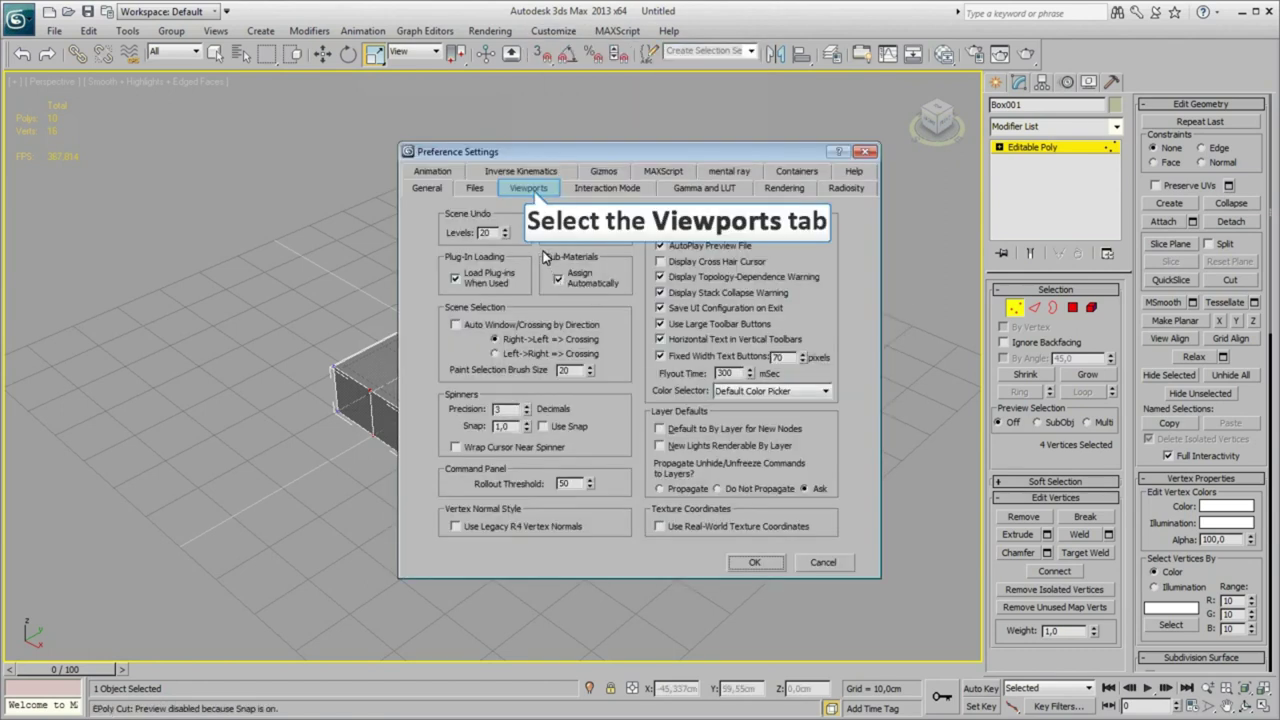
{"action": "left_click", "coordinate": [530, 190]}
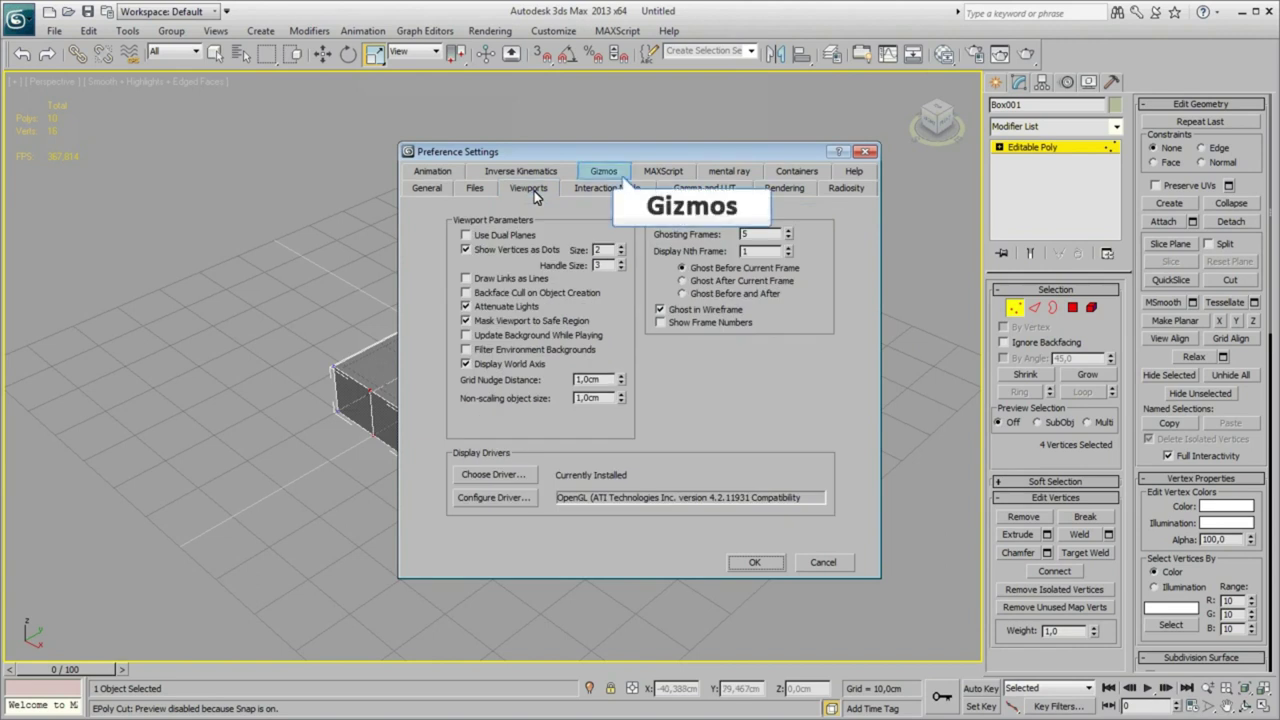
{"action": "left_click", "coordinate": [603, 173]}
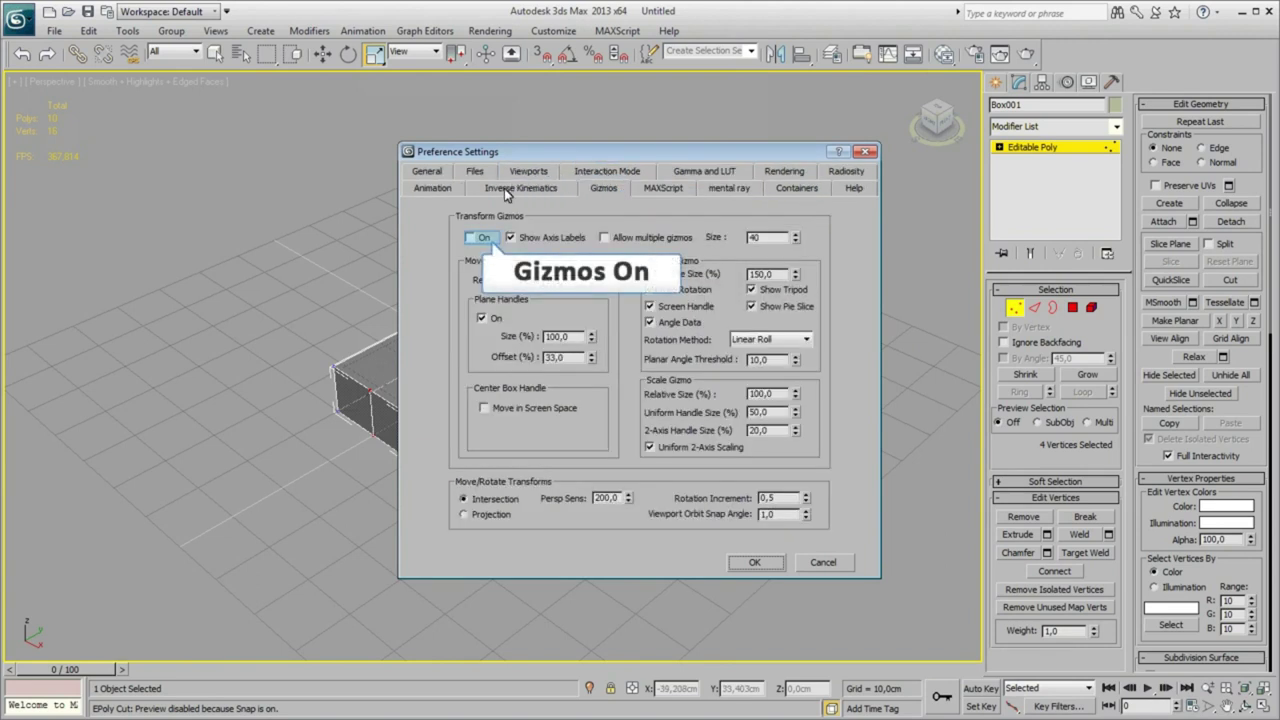
{"action": "left_click", "coordinate": [471, 238]}
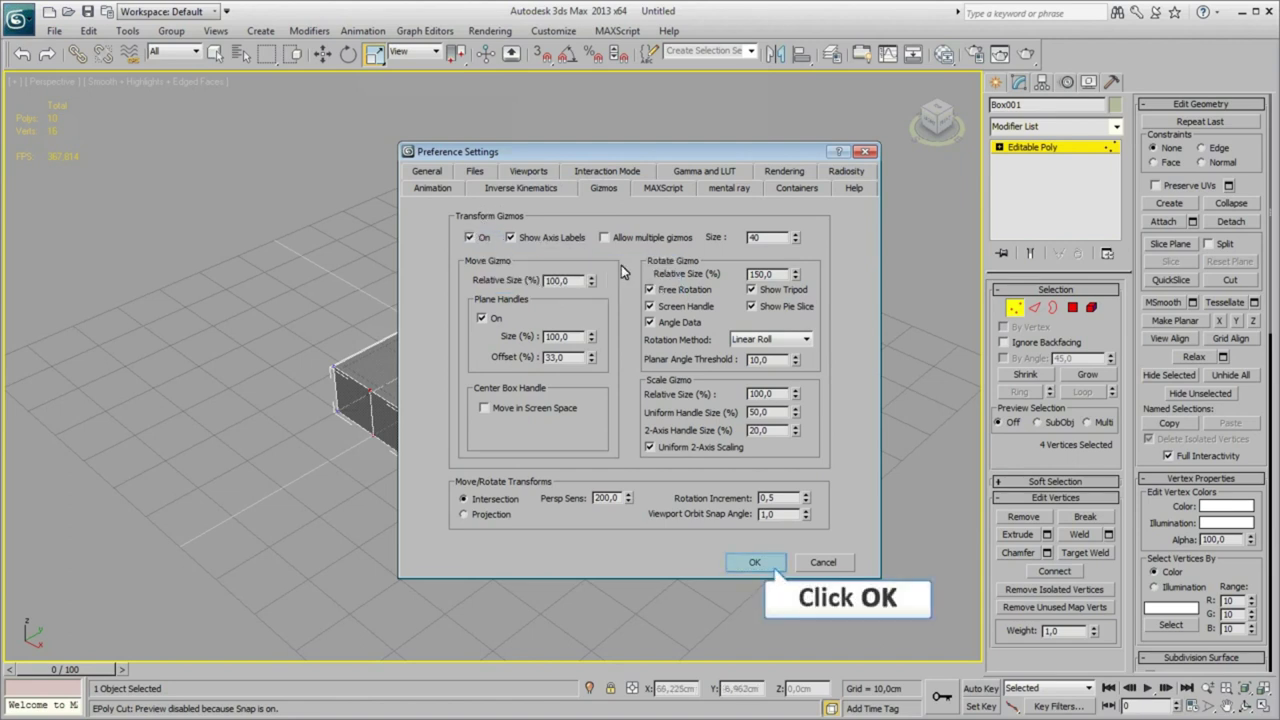
{"action": "left_click", "coordinate": [756, 561]}
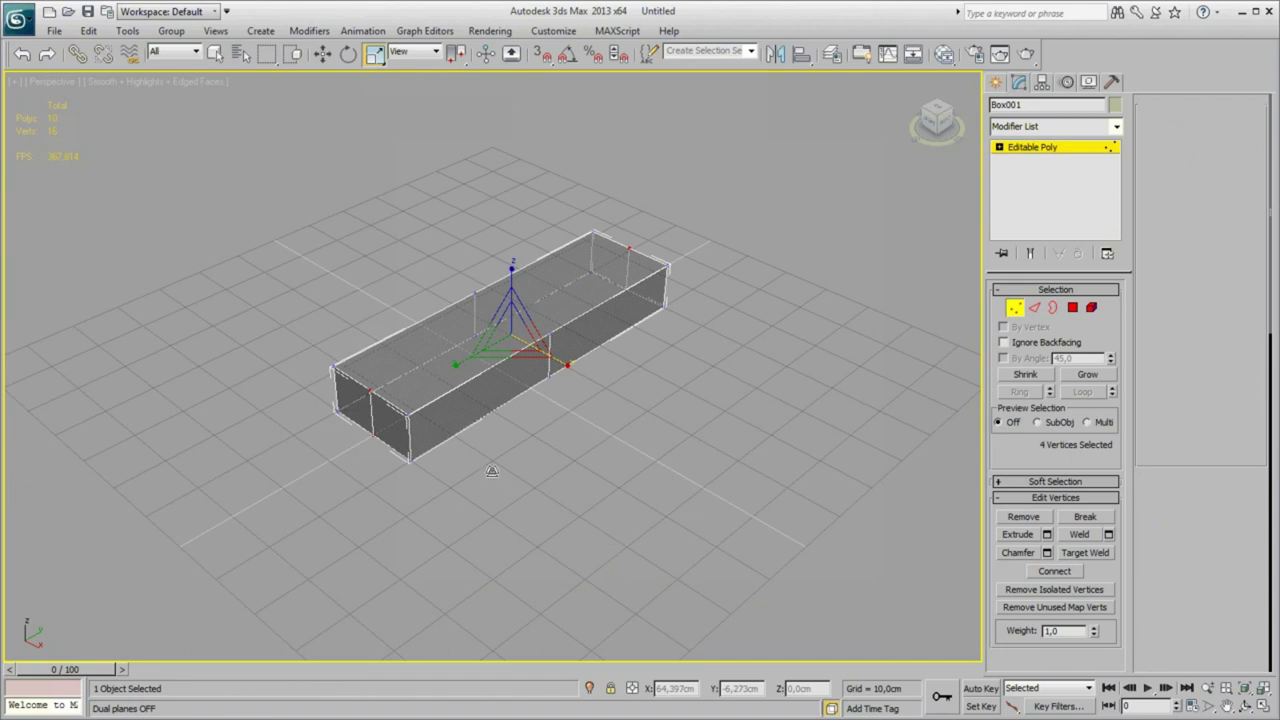
Scale the end vertices outward and pull both tip vertices out into pointed bow and stern
{"action": "left_click_drag", "start_coordinate": [459, 363], "coordinate": [439, 372]}
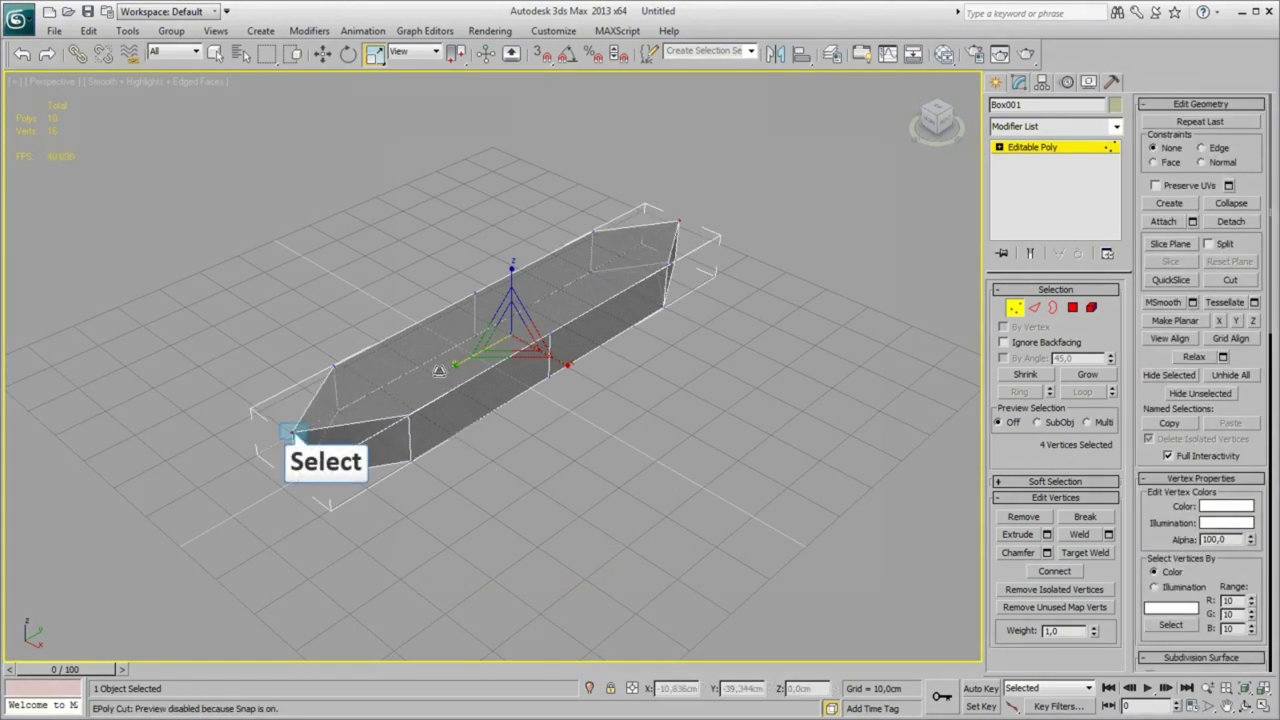
{"action": "left_click", "coordinate": [293, 432]}
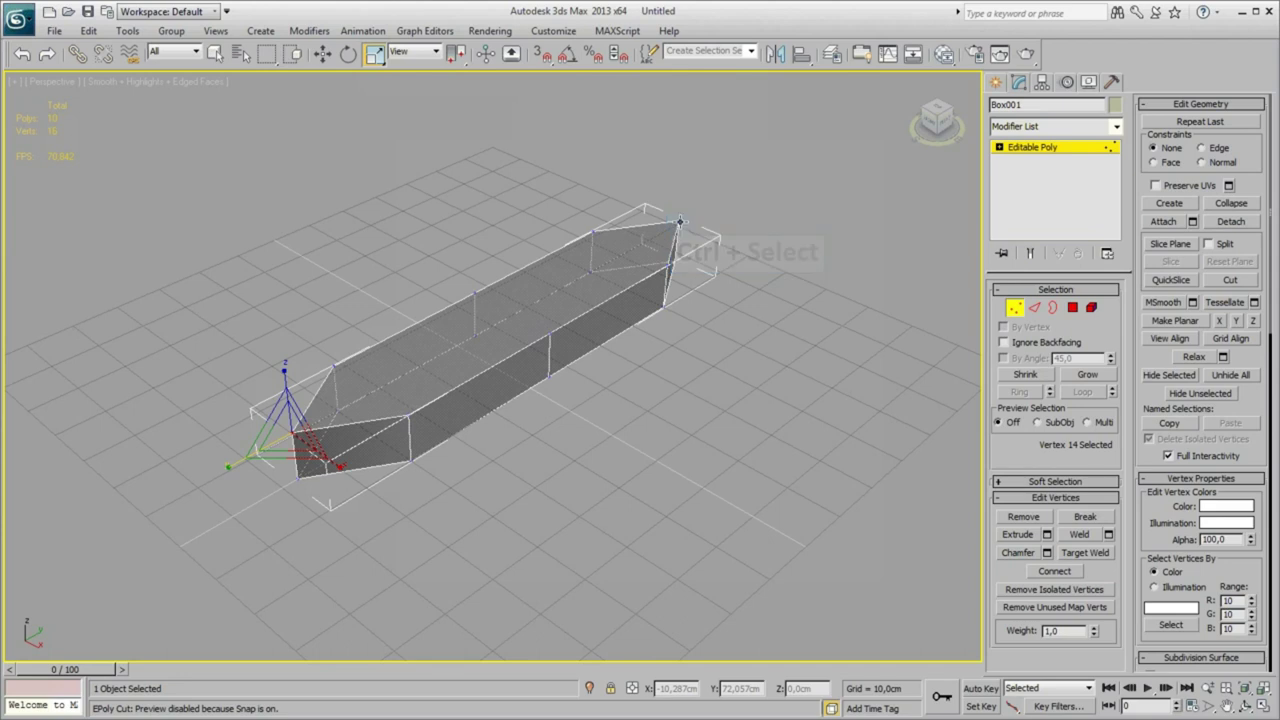
{"action": "left_click", "coordinate": [678, 222], "text": "ctrl"}
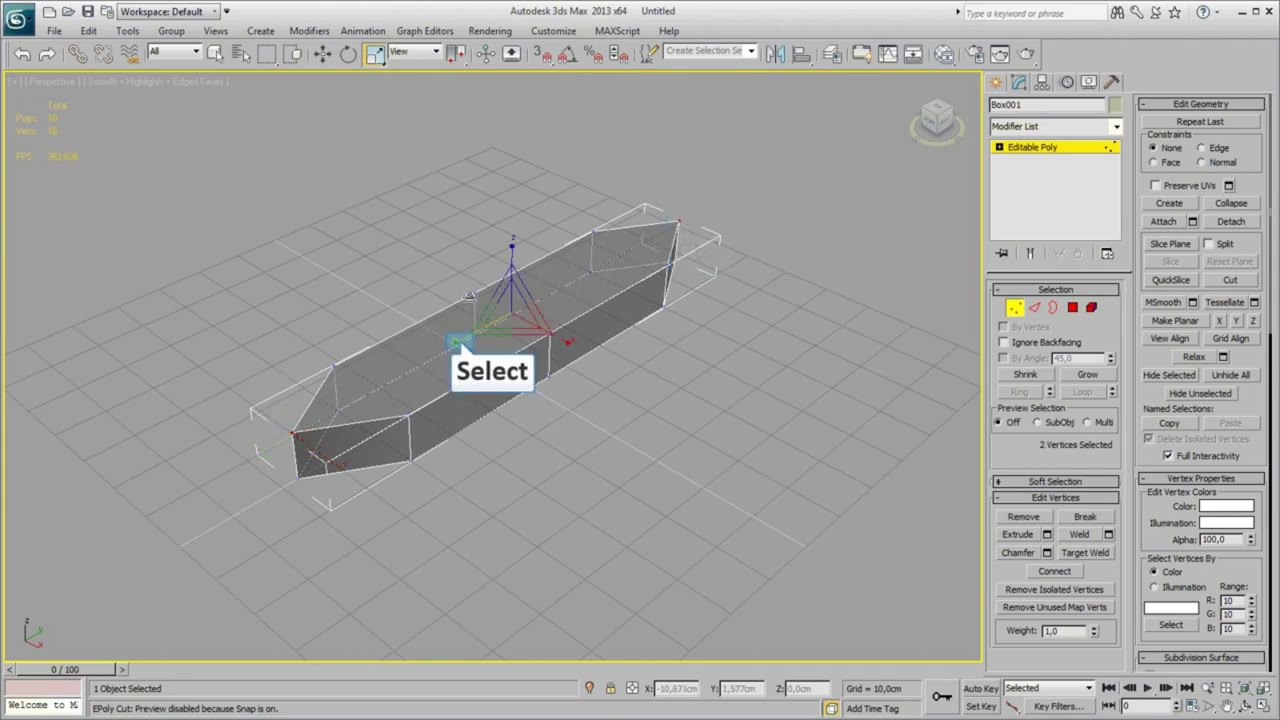
{"action": "left_click_drag", "start_coordinate": [458, 340], "coordinate": [457, 341]}
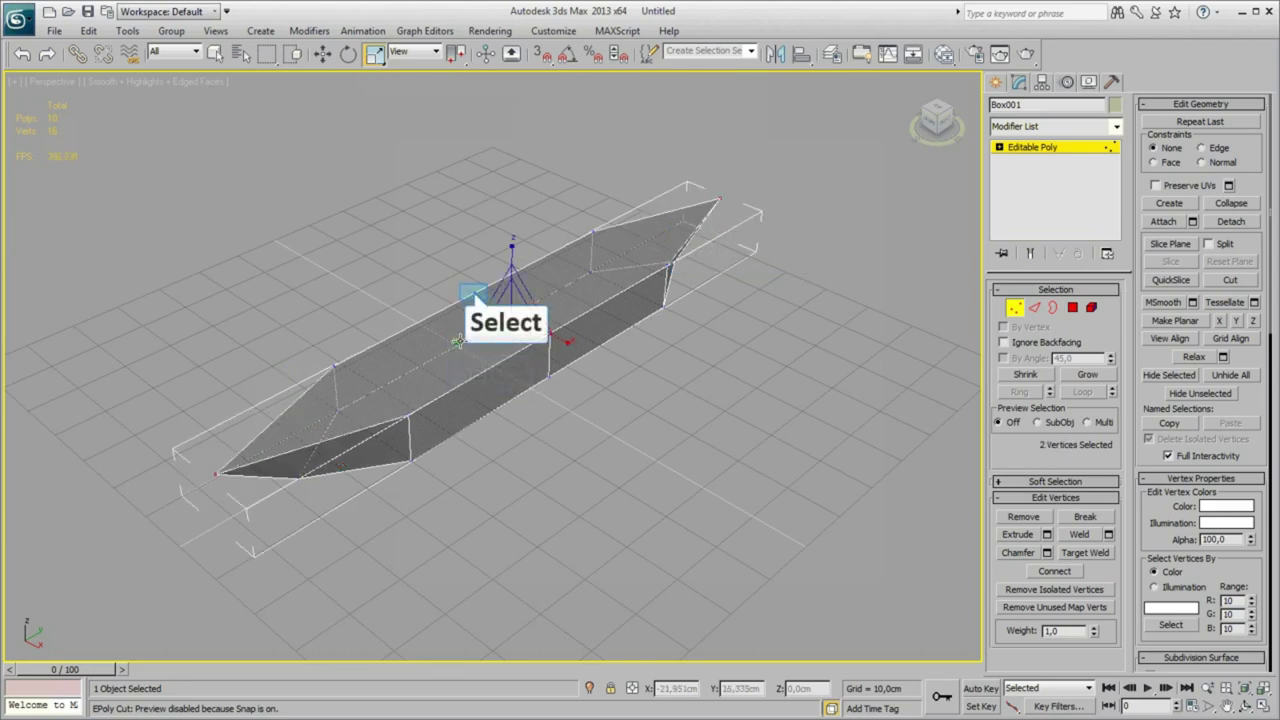
{"action": "left_click", "coordinate": [548, 334], "text": "ctrl"}
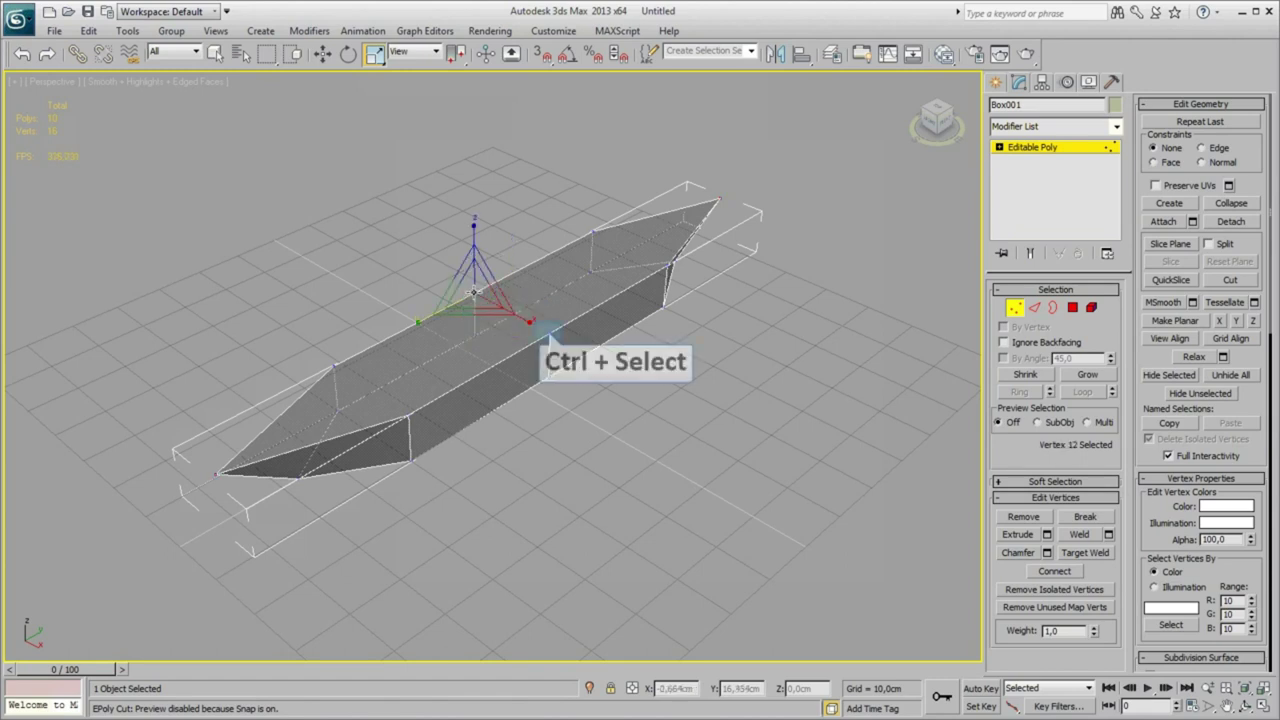
{"action": "left_click", "coordinate": [548, 332], "text": "ctrl"}
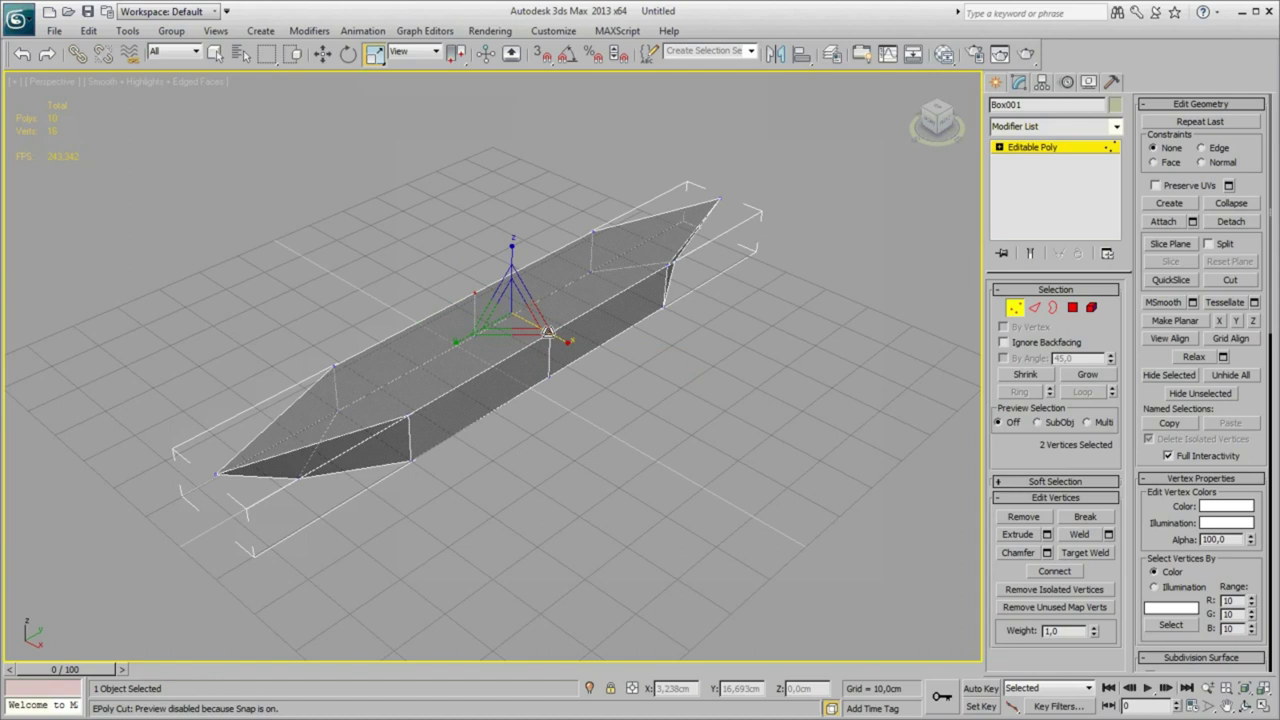
Spread the side vertices to widen the hull, then scale four vertices to 72% on X
{"action": "left_click_drag", "start_coordinate": [563, 338], "coordinate": [580, 353]}
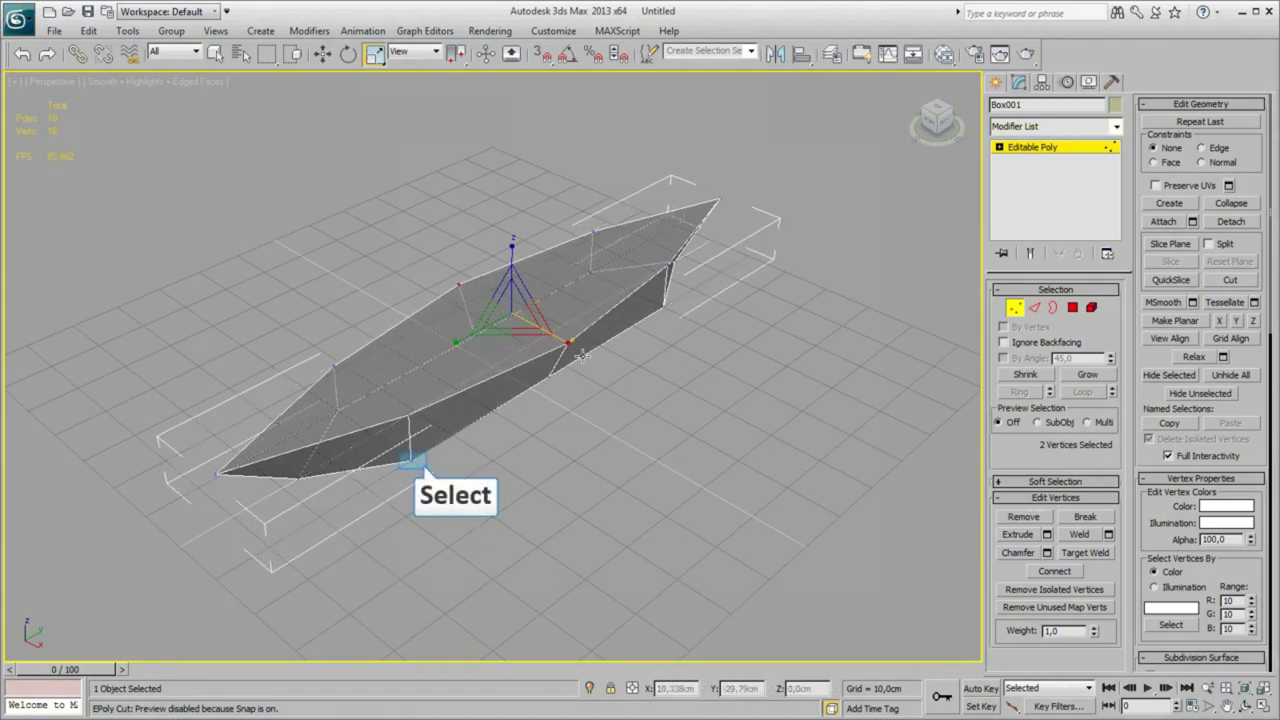
{"action": "left_click", "coordinate": [337, 407], "text": "ctrl"}
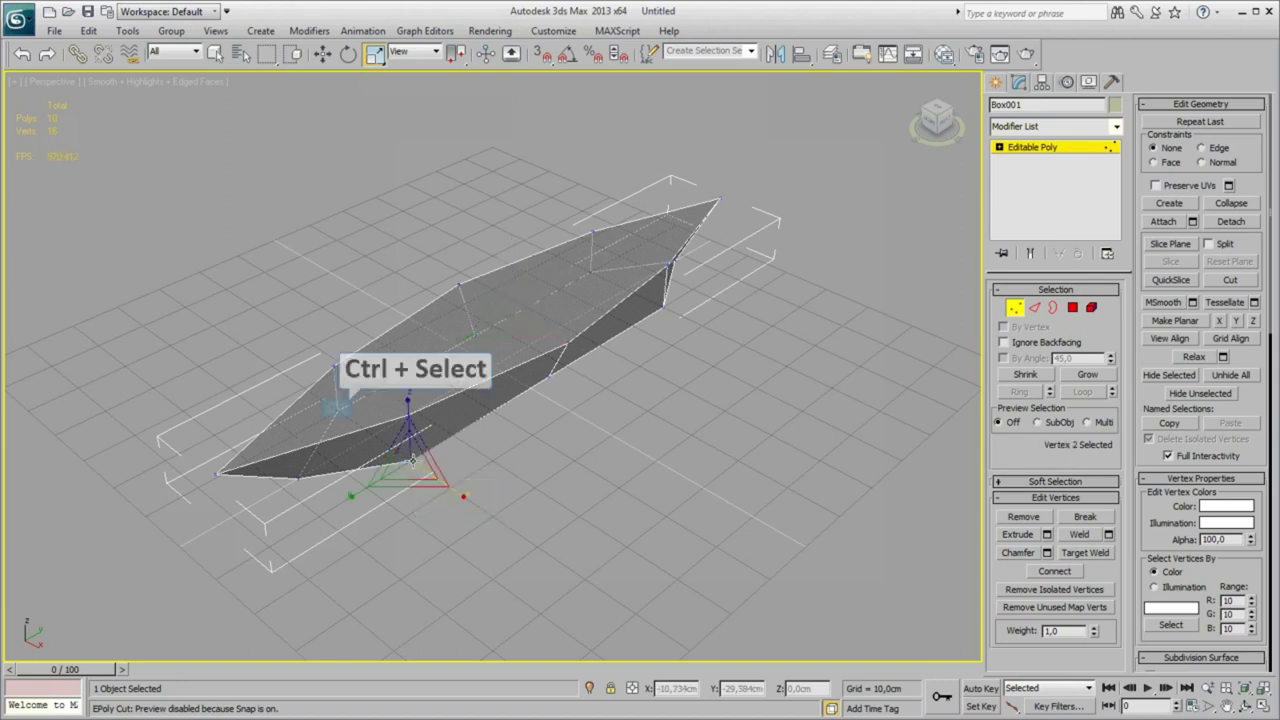
{"action": "left_click", "coordinate": [337, 407], "text": "ctrl"}
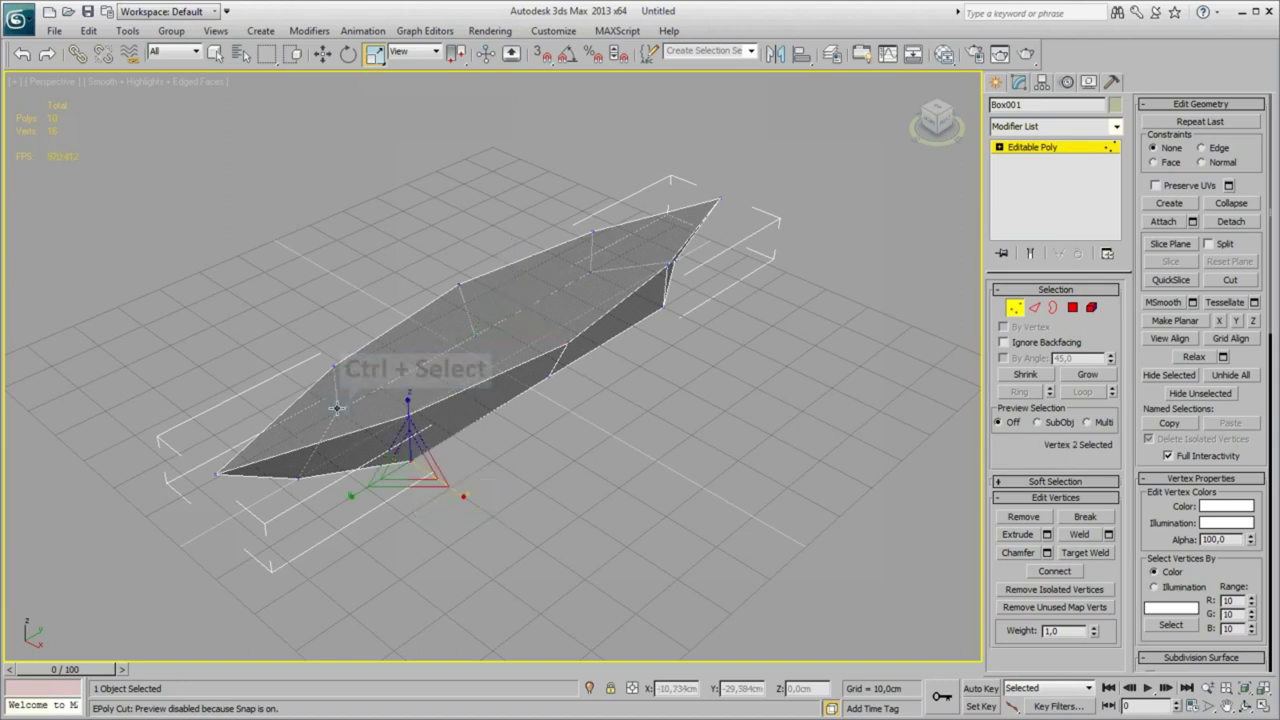
{"action": "left_click", "coordinate": [588, 272], "text": "ctrl"}
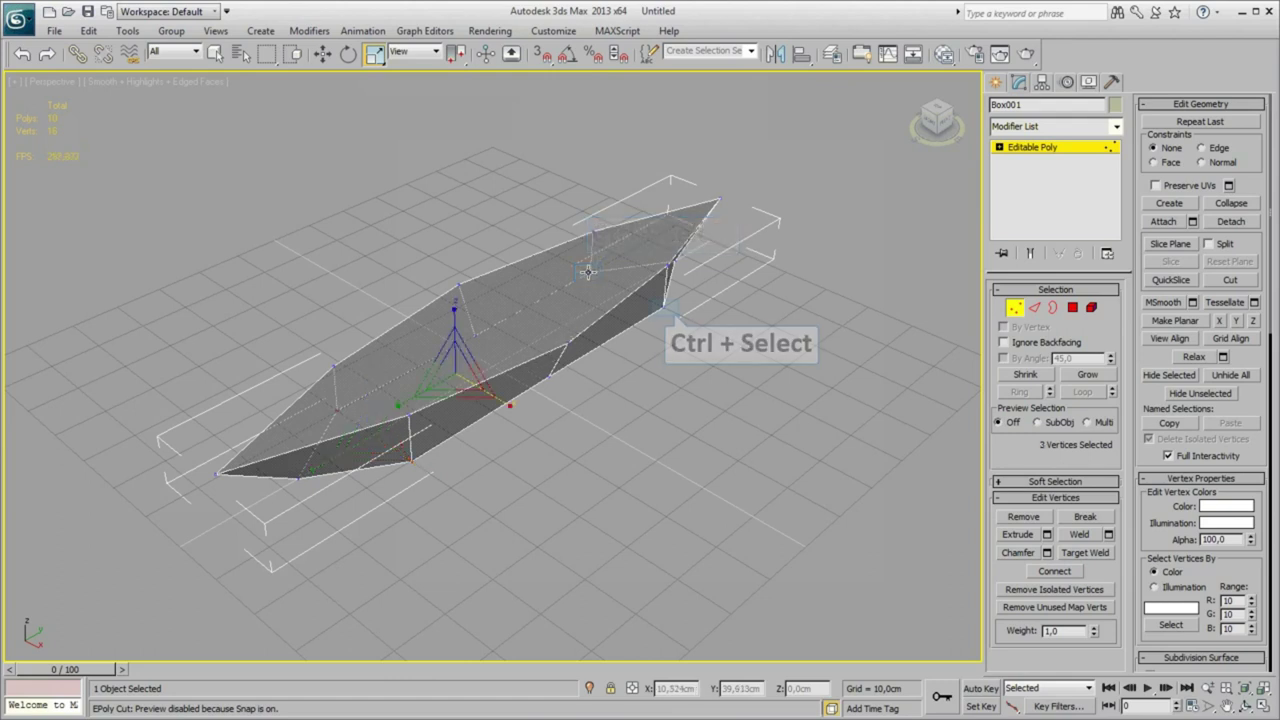
{"action": "left_click", "coordinate": [664, 308], "text": "ctrl"}
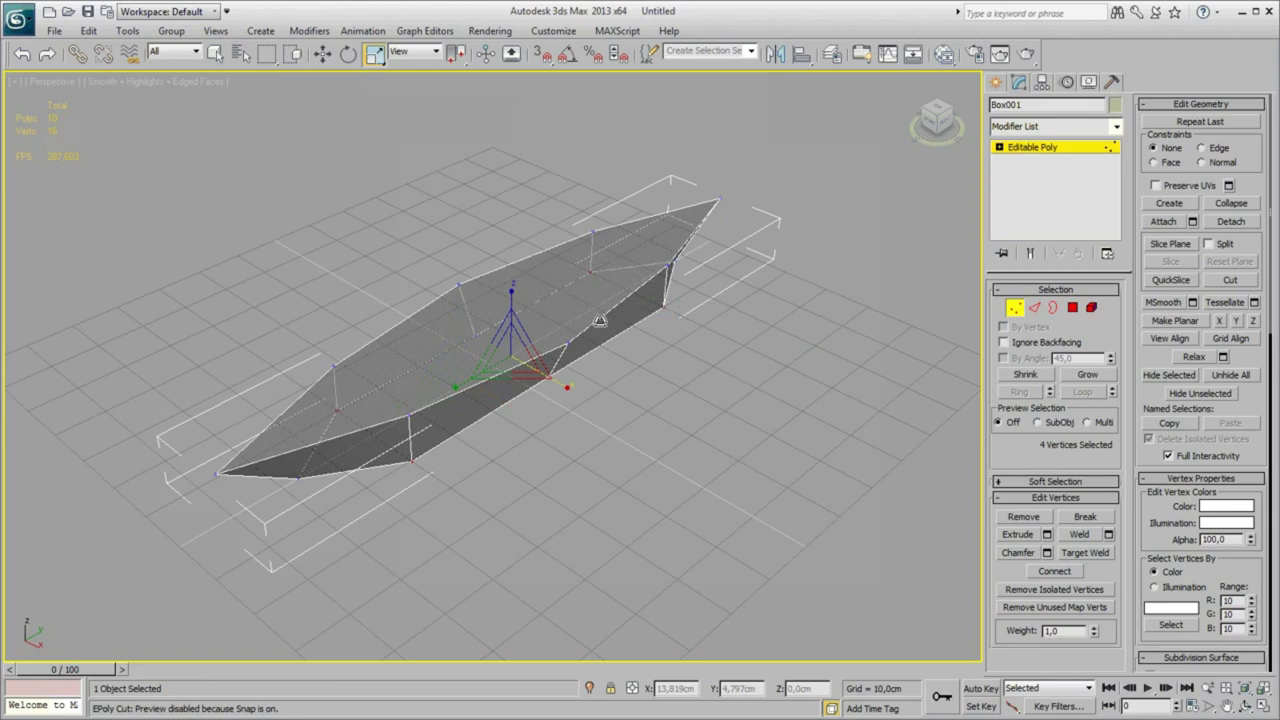
{"action": "left_click_drag", "start_coordinate": [562, 386], "coordinate": [547, 378]}
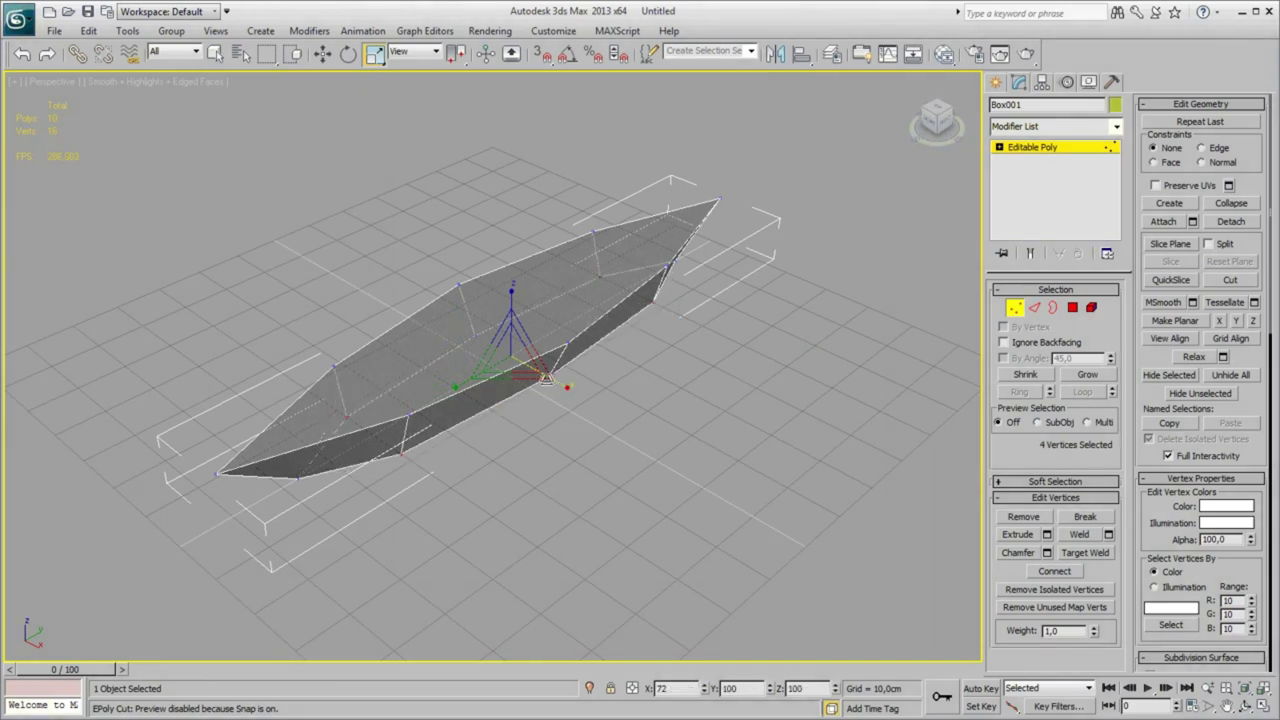
{"action": "key", "text": "w"}
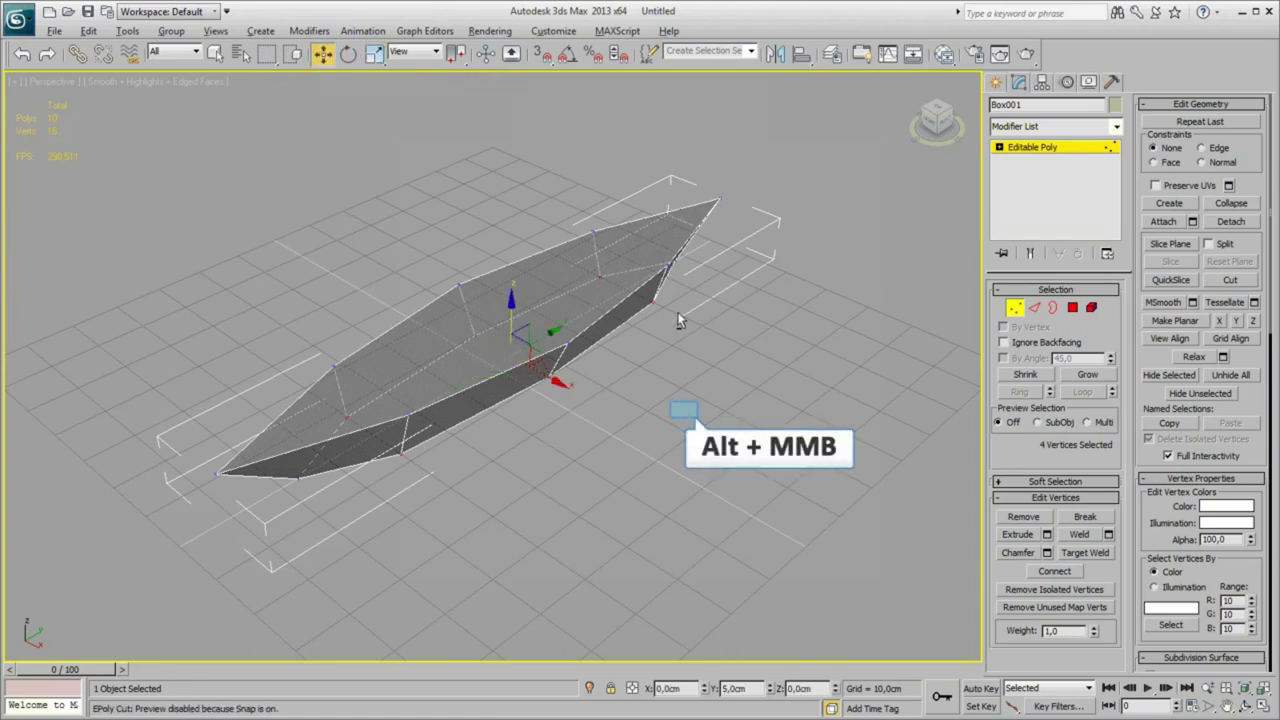
{"action": "middle_click_drag", "start_coordinate": [686, 414], "coordinate": [648, 397], "text": "alt"}
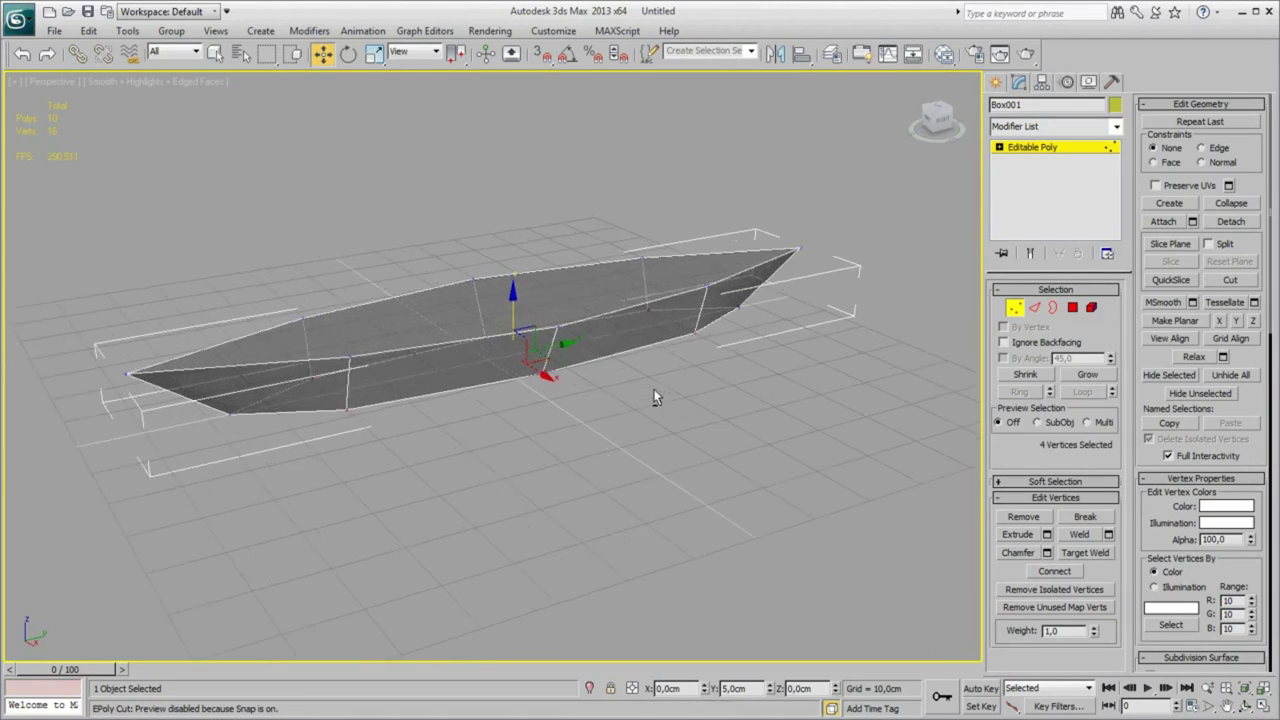
Lower the four midship vertices to about 3.3 cm, after undoing a trial raise of the tips
{"action": "left_click", "coordinate": [128, 374]}
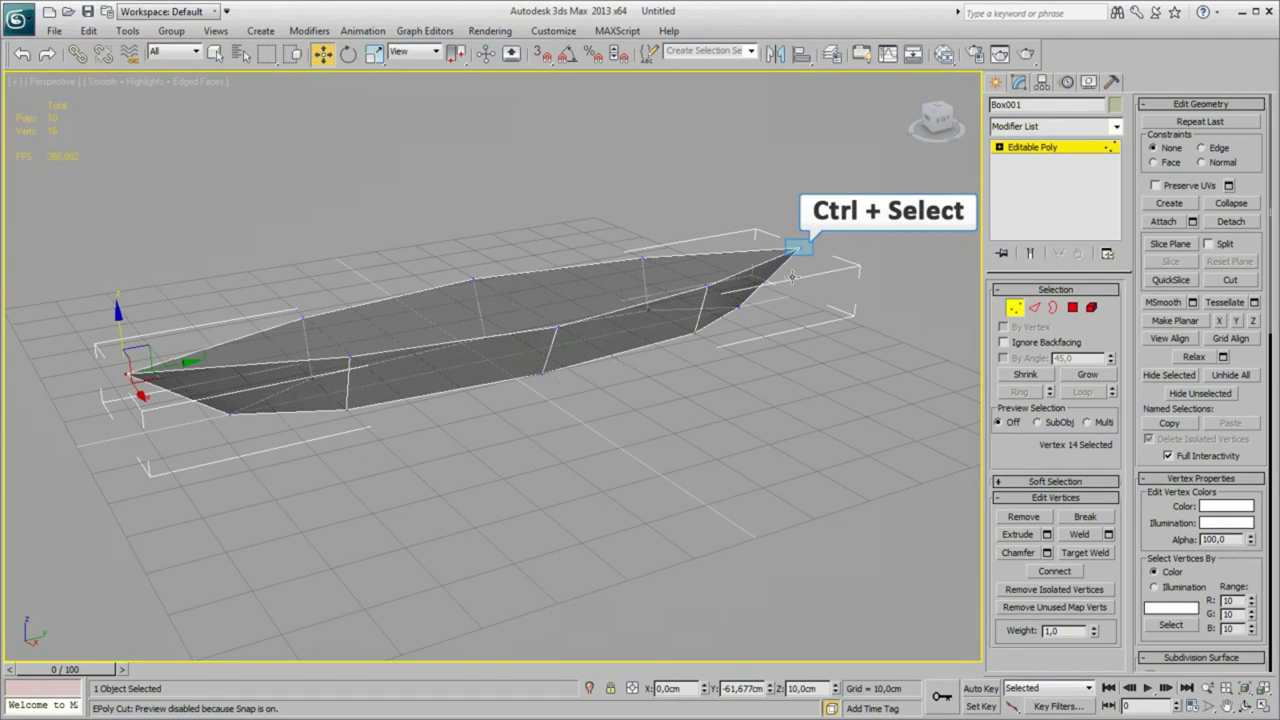
{"action": "left_click", "coordinate": [798, 247], "text": "ctrl"}
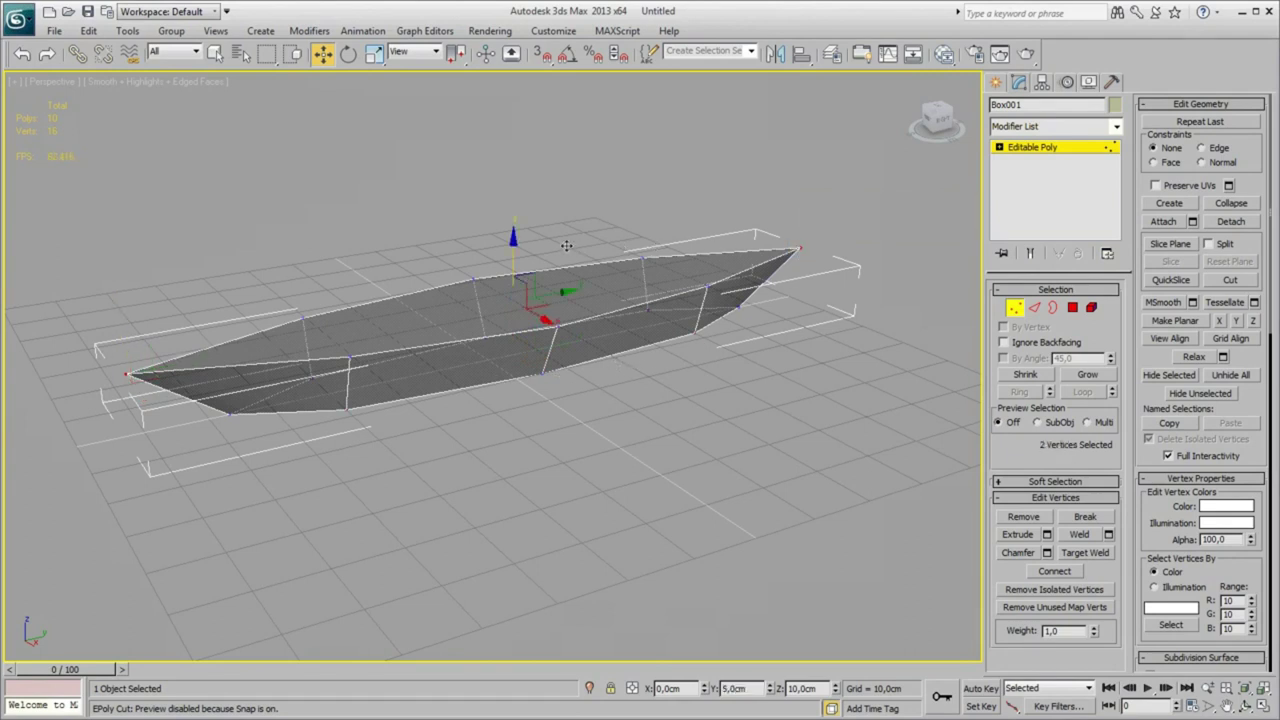
{"action": "left_click_drag", "start_coordinate": [512, 240], "coordinate": [512, 220]}
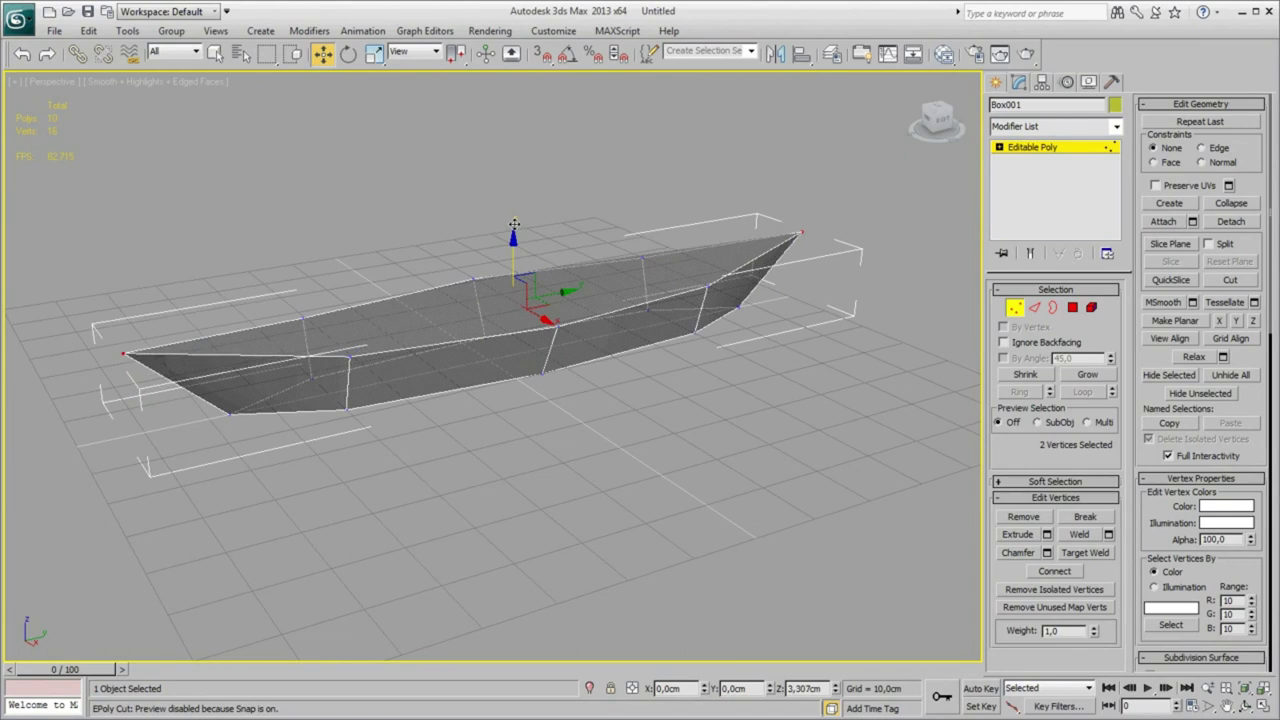
{"action": "key", "text": "ctrl+z"}
{"action": "left_click_drag", "start_coordinate": [428, 225], "coordinate": [566, 394]}
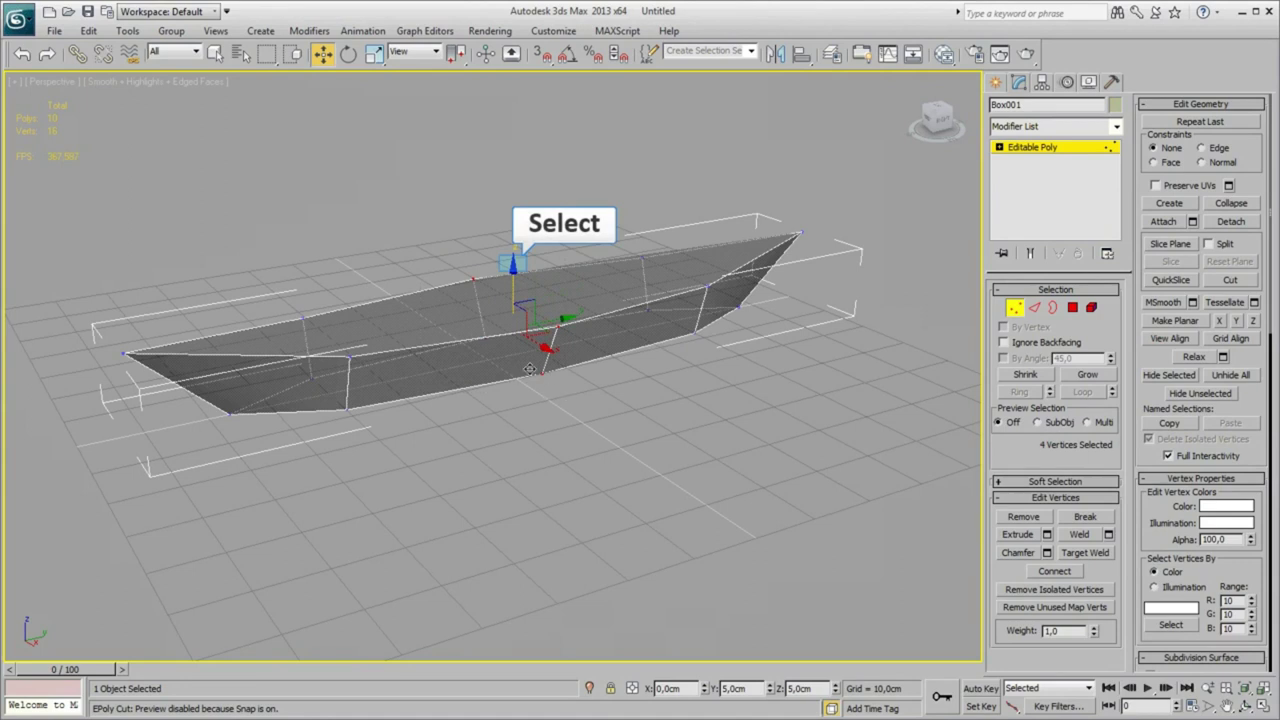
{"action": "left_click_drag", "start_coordinate": [513, 264], "coordinate": [514, 279]}
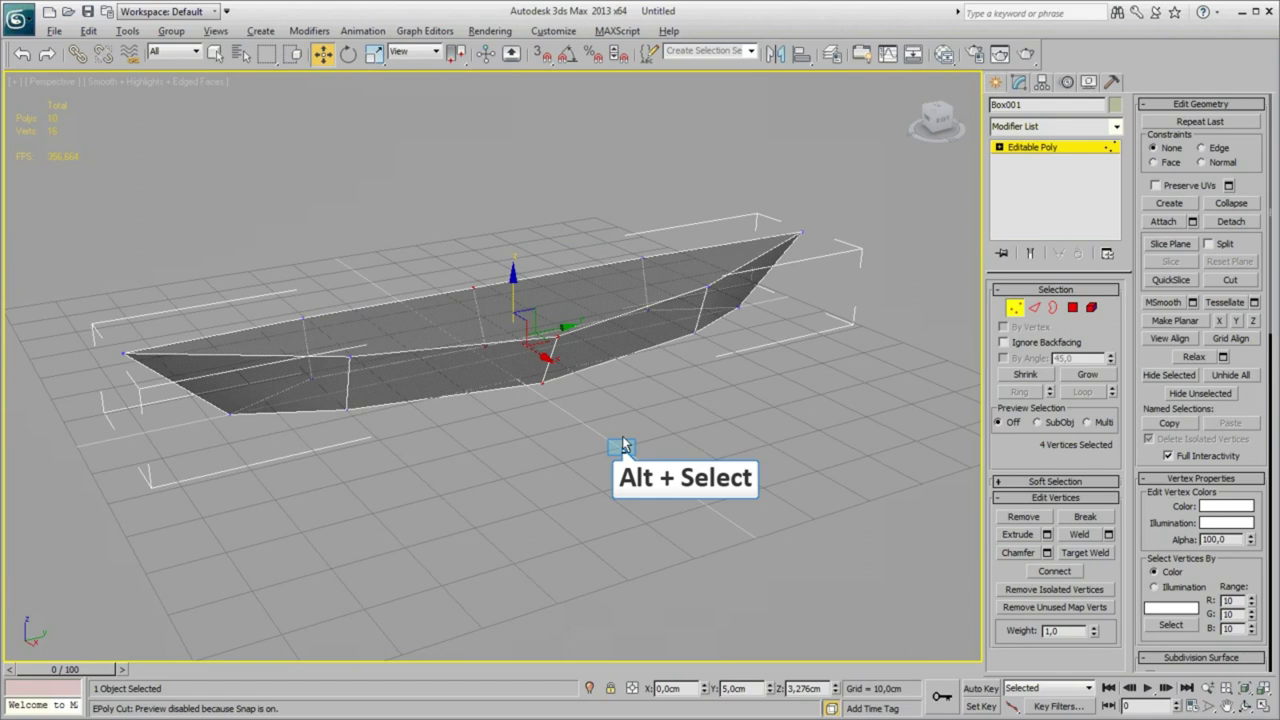
{"action": "middle_click_drag", "start_coordinate": [622, 436], "coordinate": [648, 335], "text": "alt"}
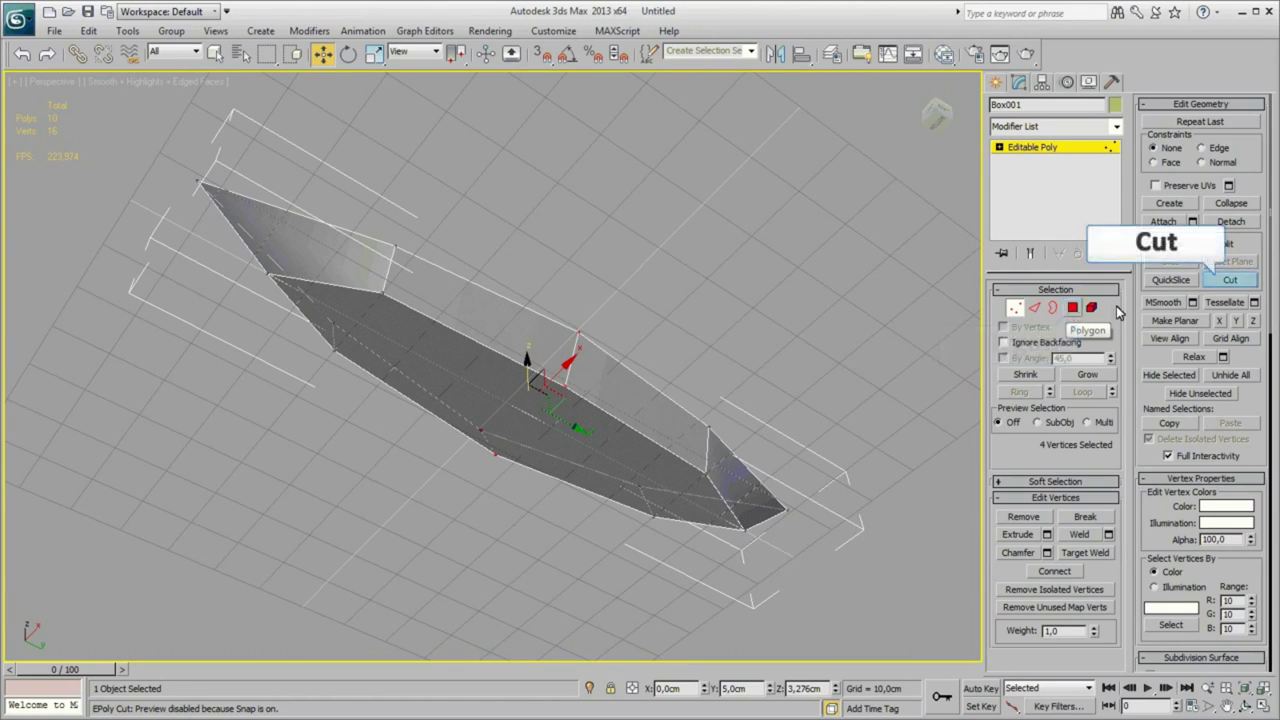
Start the Cut tool at Polygon level and switch snapping to Vertex and Midpoint instead of Grid Points
{"action": "left_click", "coordinate": [1230, 287]}
{"action": "key", "text": "4"}
{"action": "key", "text": "s"}
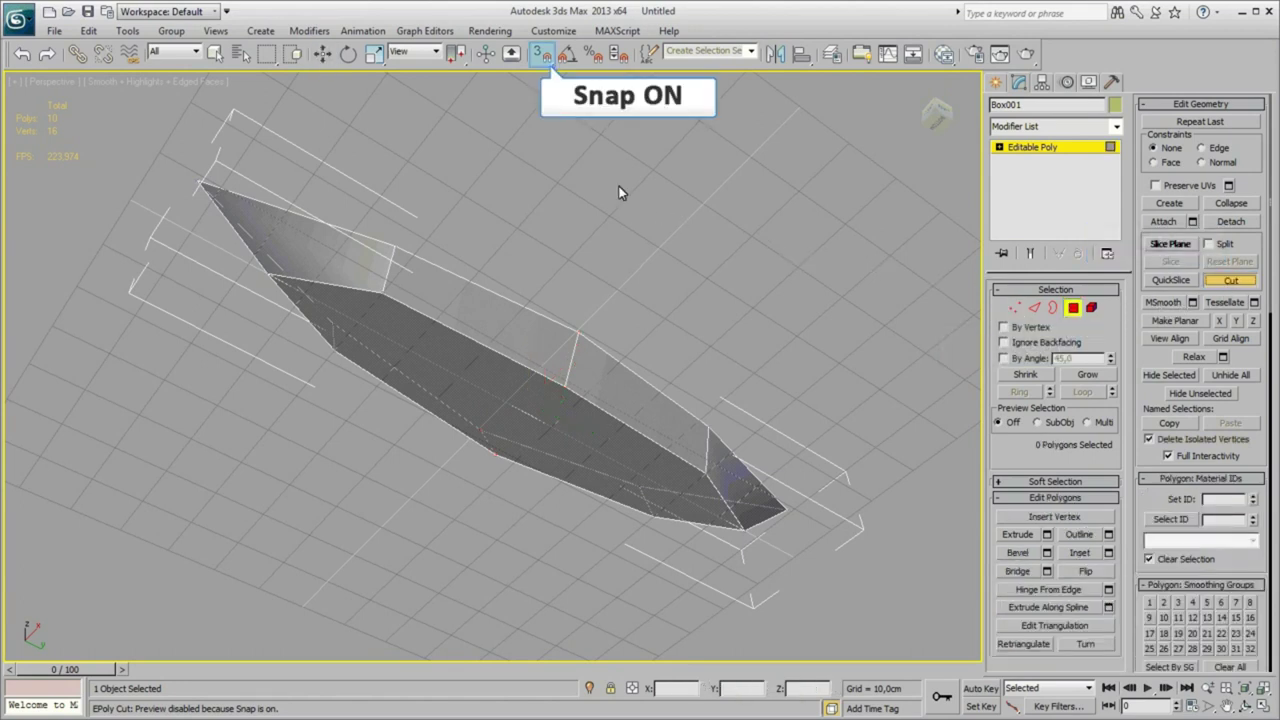
{"action": "right_click", "coordinate": [541, 60]}
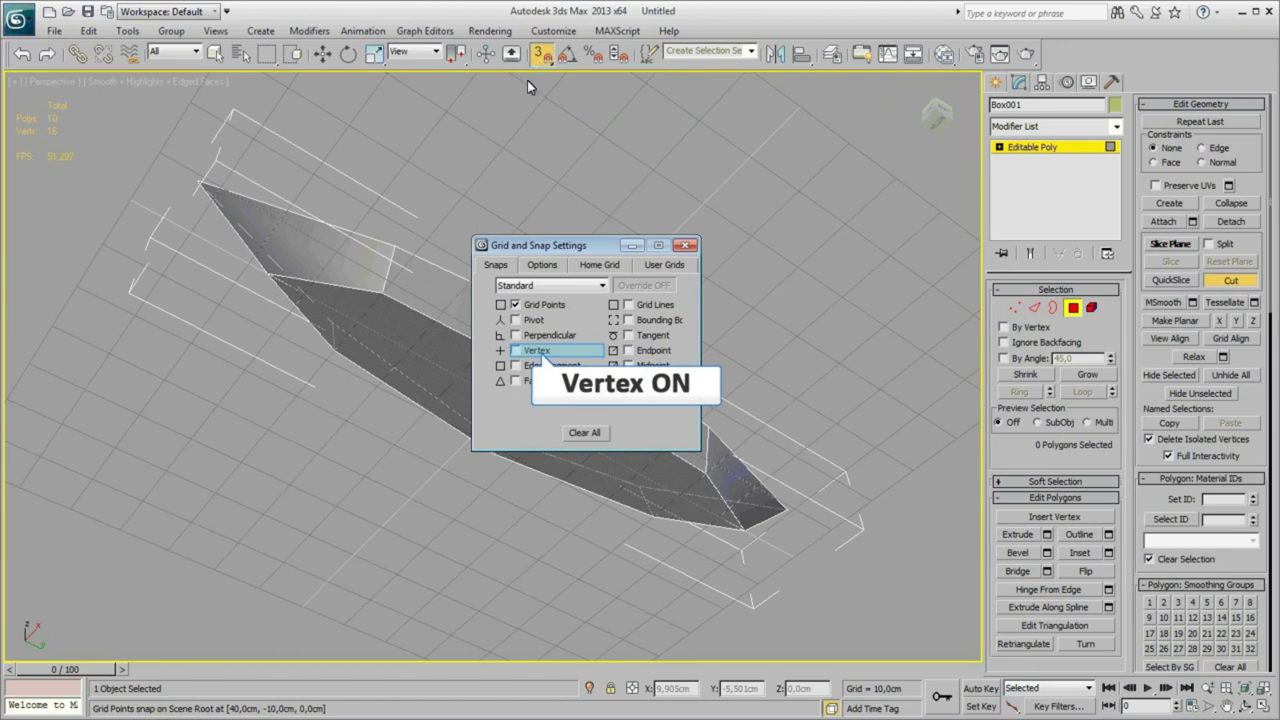
{"action": "left_click", "coordinate": [515, 350]}
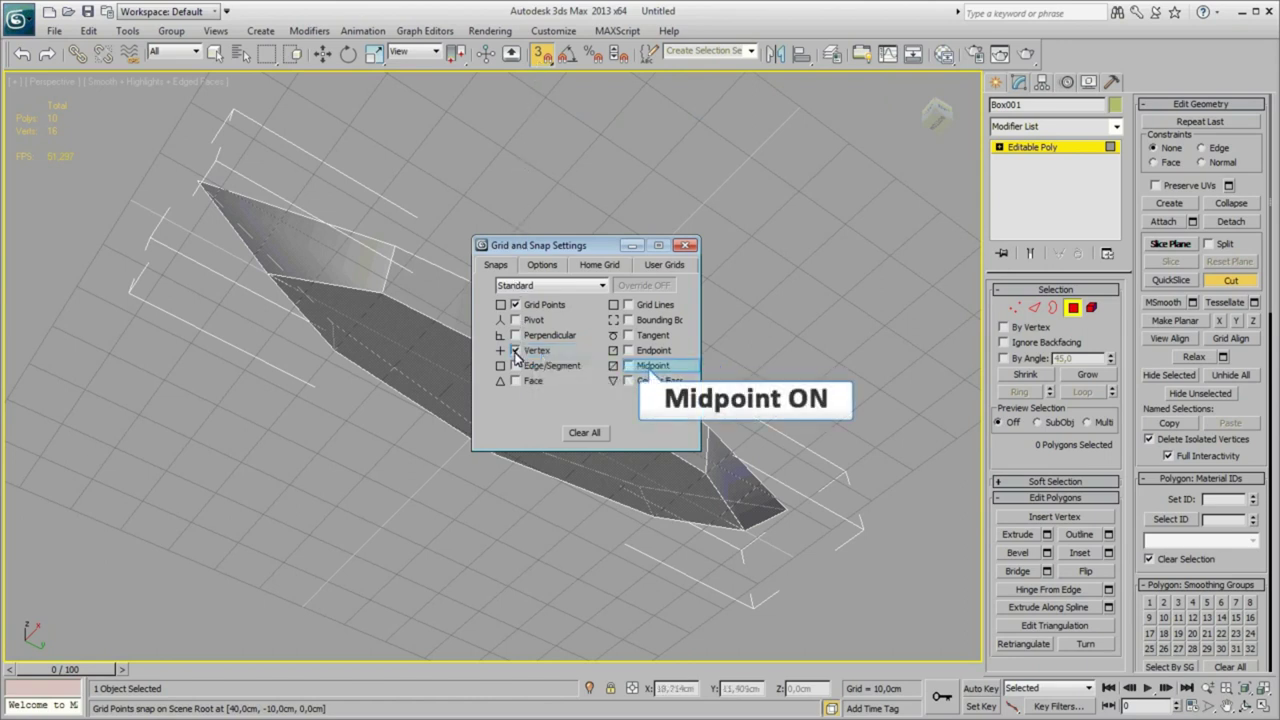
{"action": "left_click", "coordinate": [628, 366]}
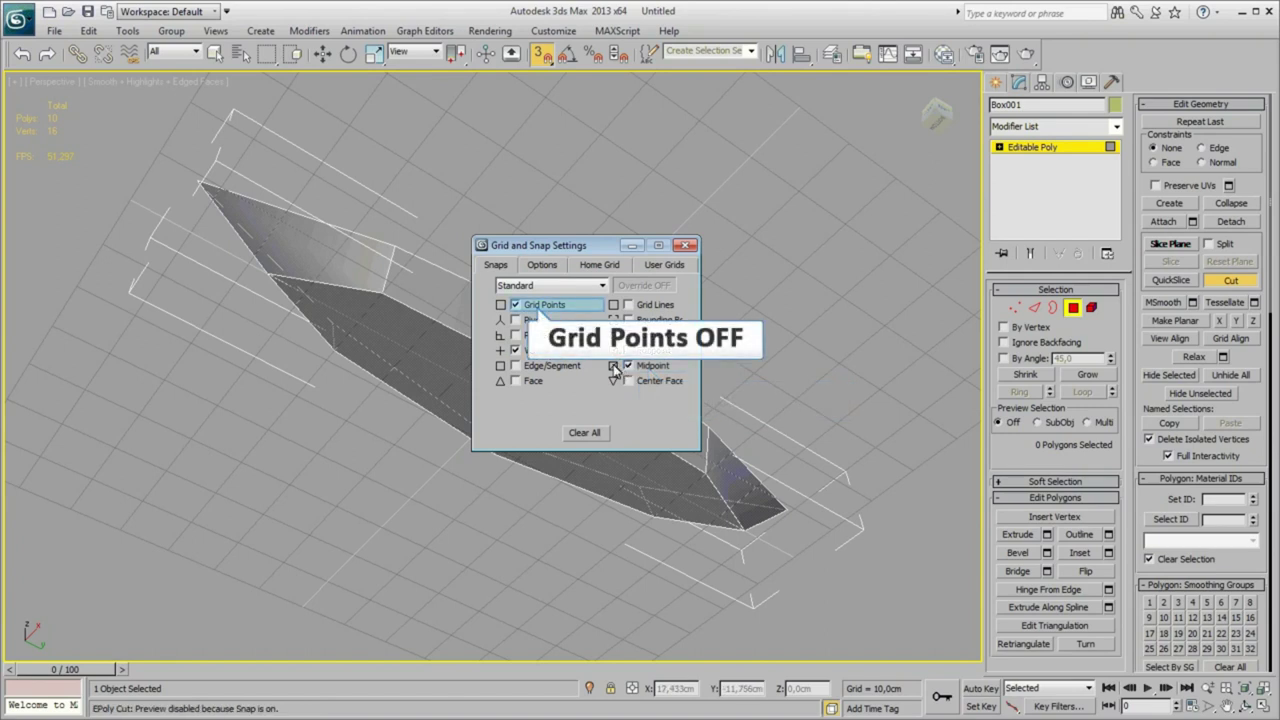
{"action": "left_click", "coordinate": [514, 305]}
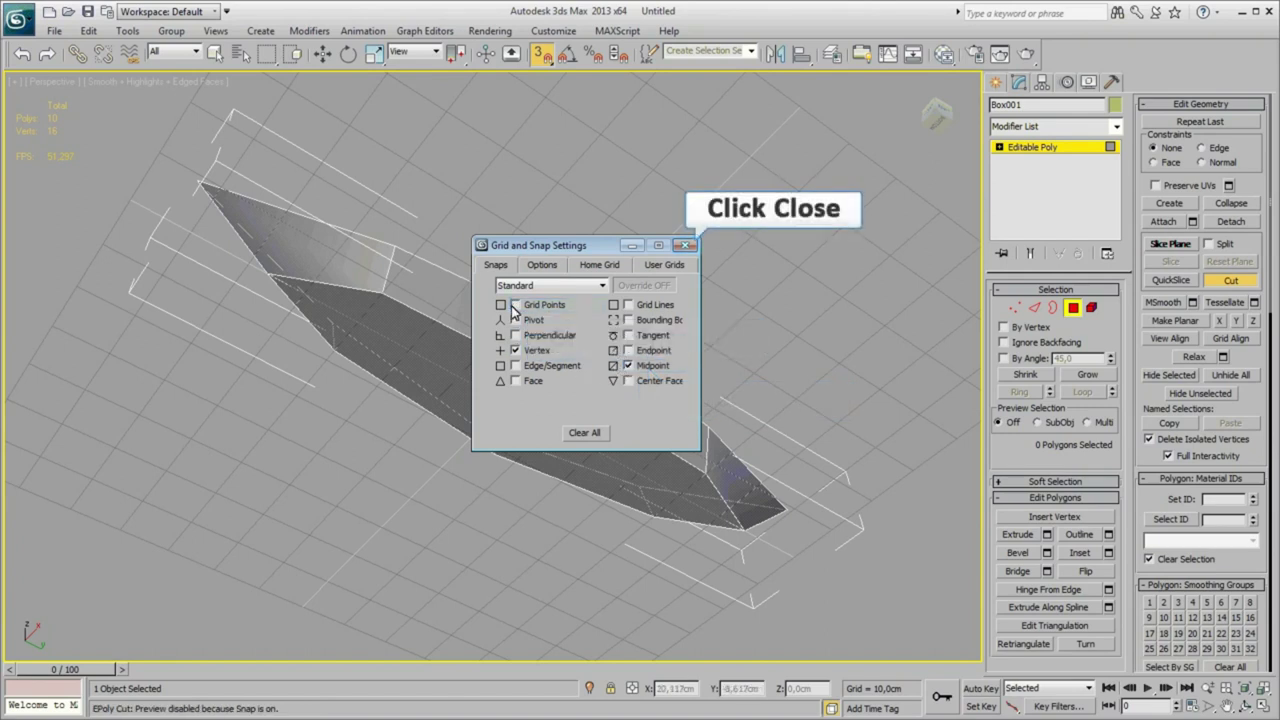
{"action": "left_click", "coordinate": [684, 246]}
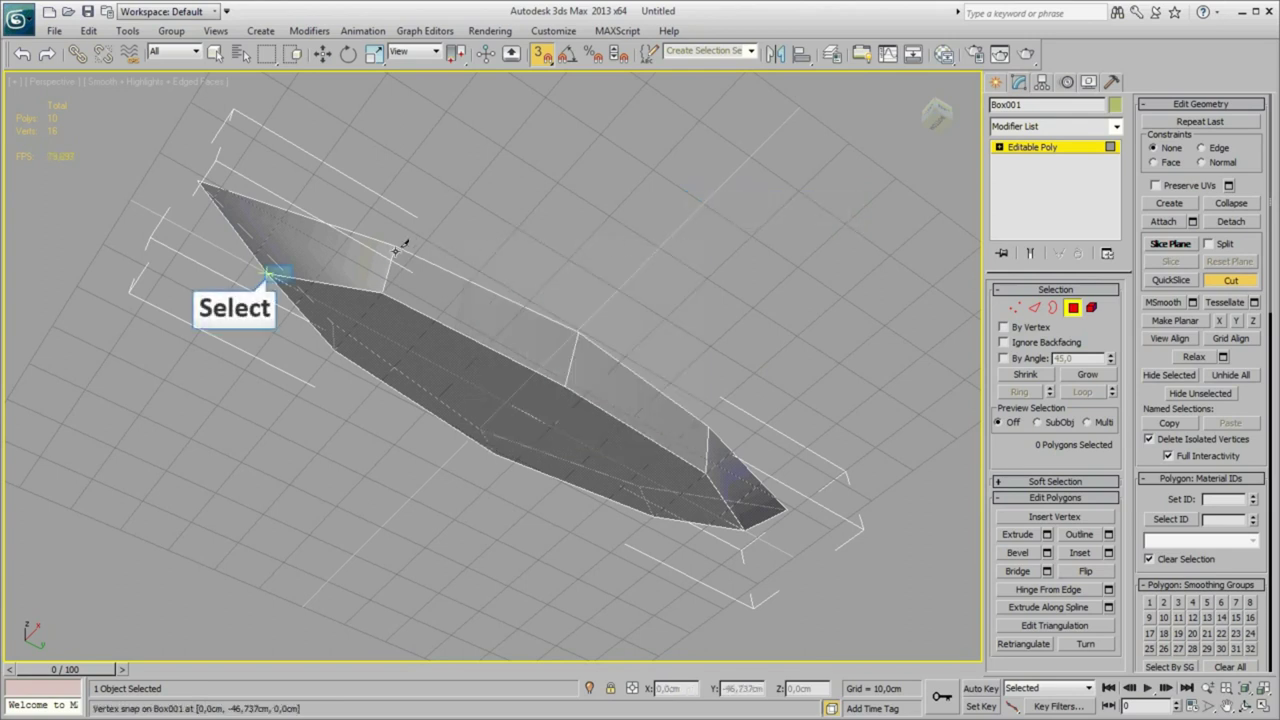
Cut an edge from the bow tip to the stern tip, then a second cut from an edge midpoint
{"action": "left_click", "coordinate": [274, 272]}
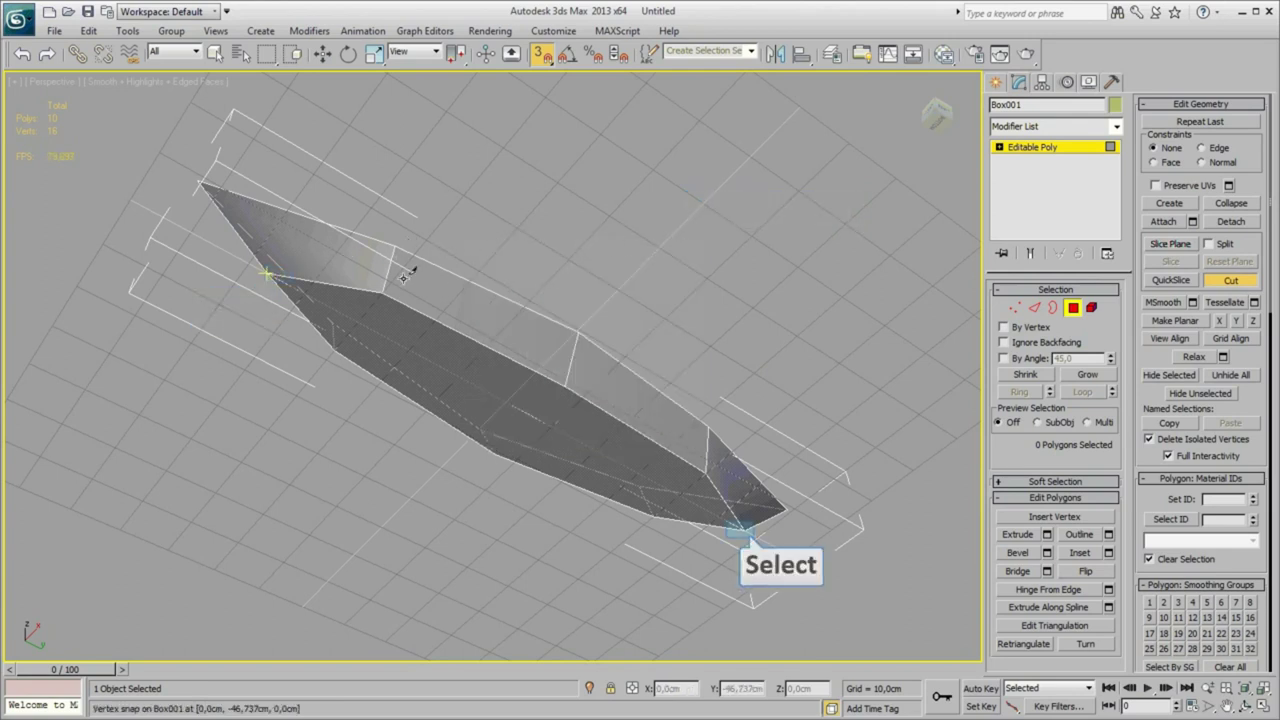
{"action": "left_click", "coordinate": [740, 528]}
{"action": "right_click", "coordinate": [740, 535]}
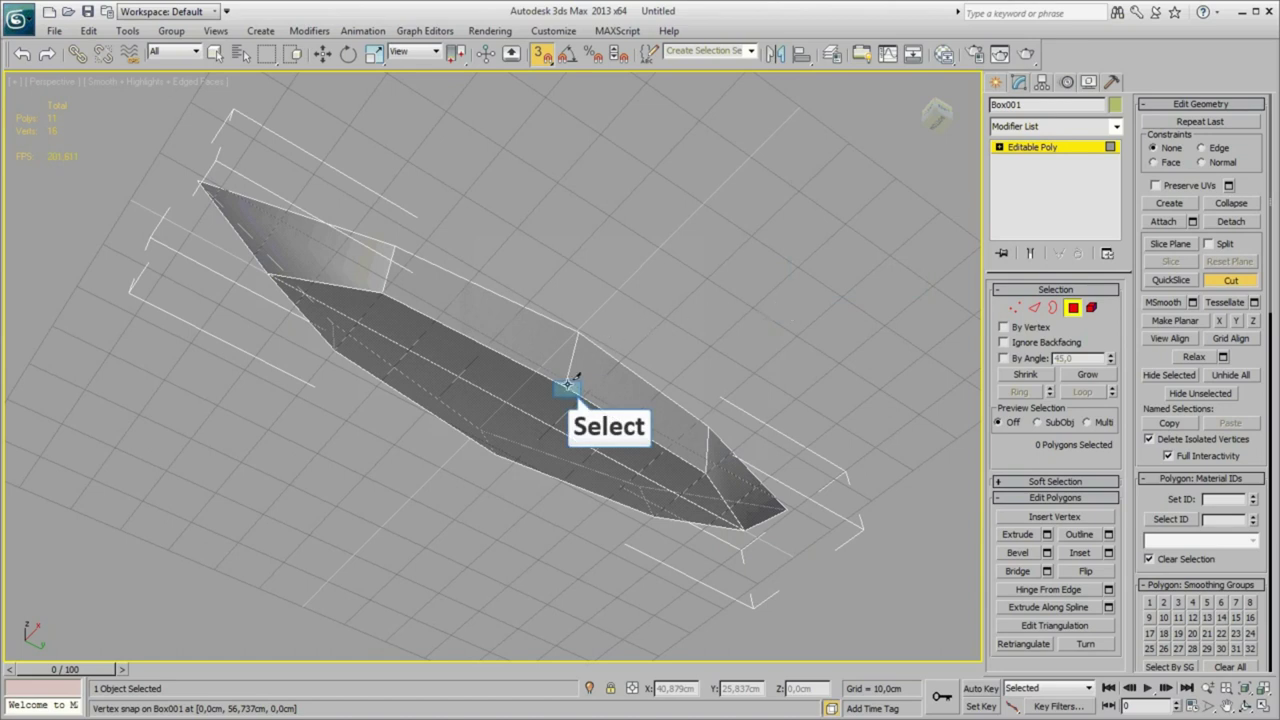
{"action": "left_click", "coordinate": [495, 452]}
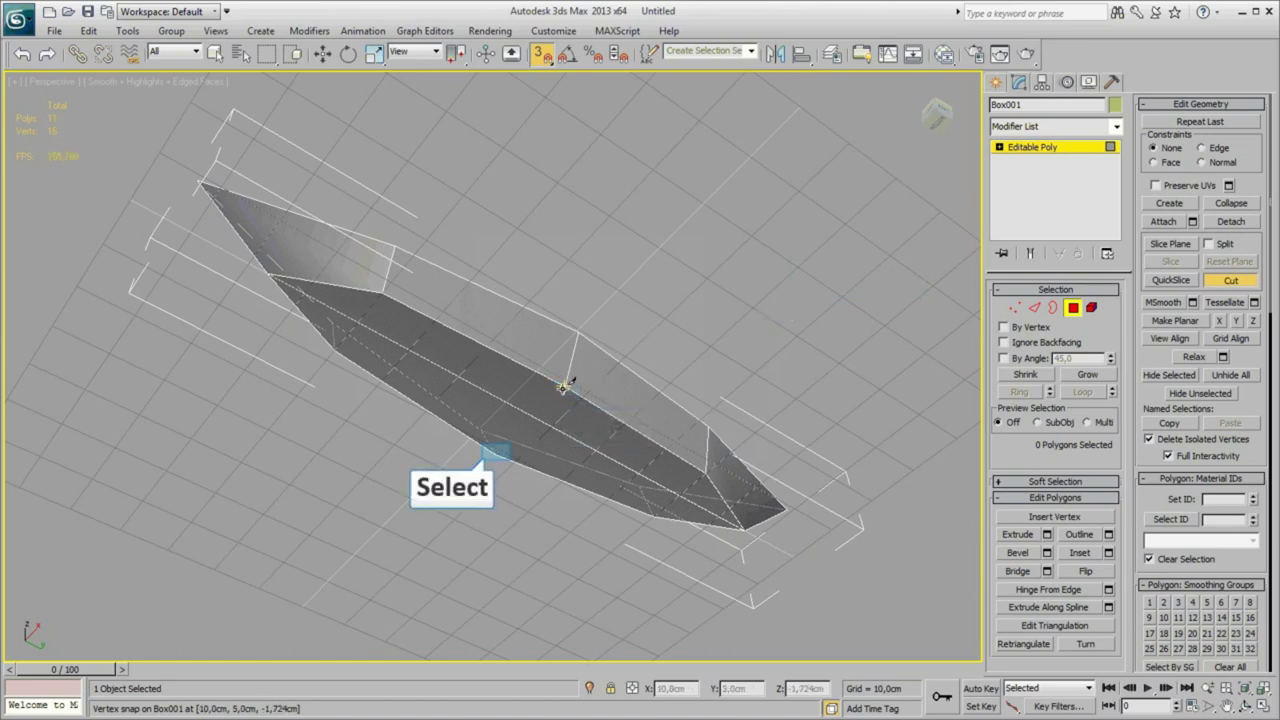
{"action": "right_click", "coordinate": [496, 452]}
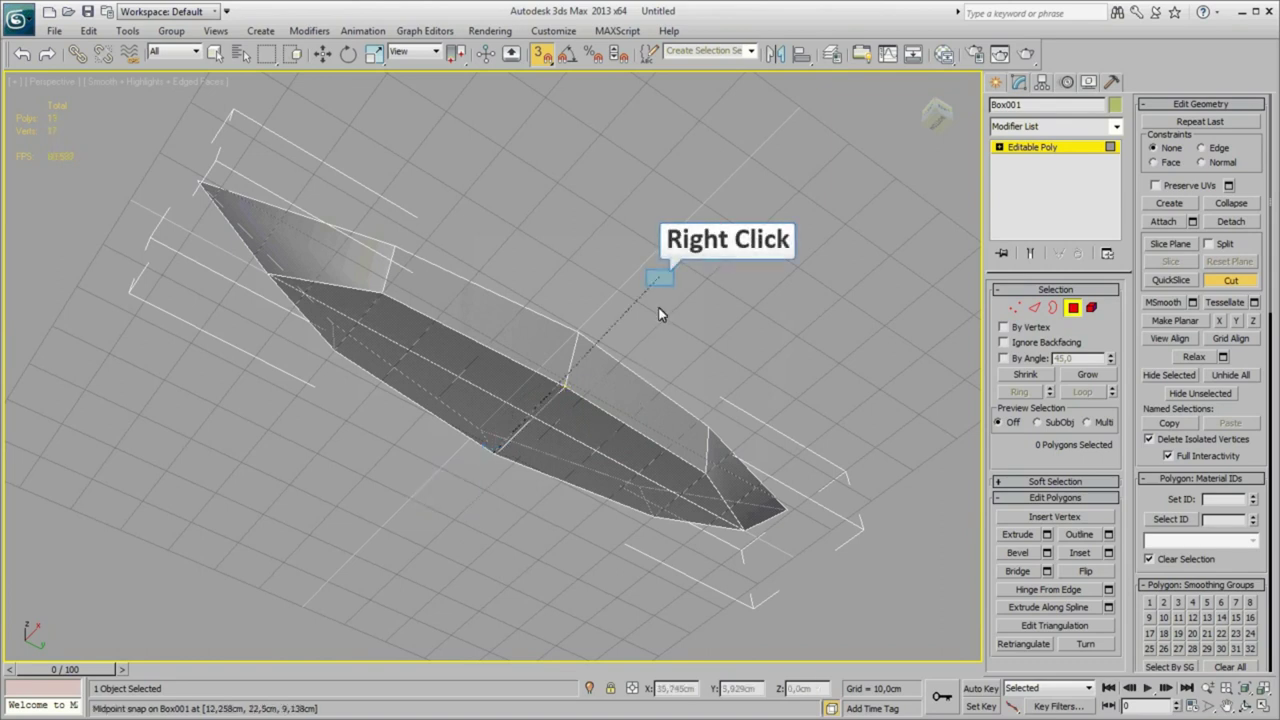
{"action": "key", "text": "1"}
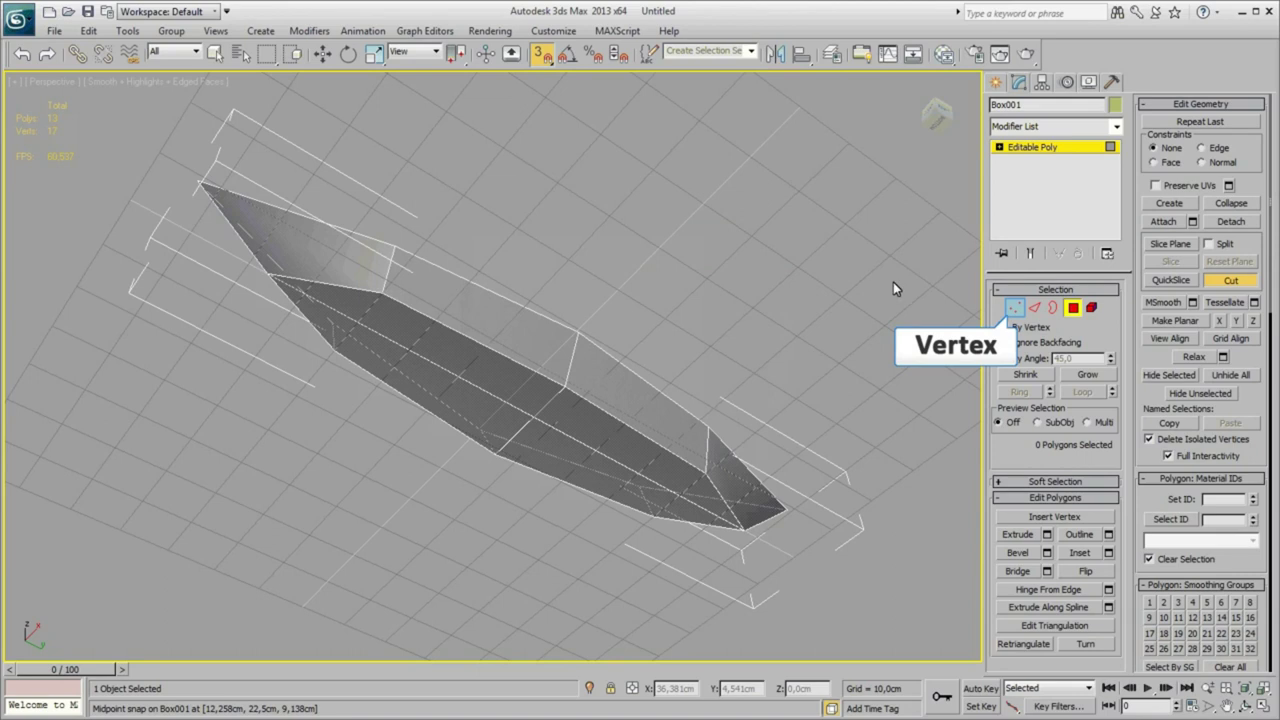
Pull the hull's bottom centre vertex down in Z to form a keel
{"action": "left_click", "coordinate": [1015, 307]}
{"action": "key", "text": "w"}
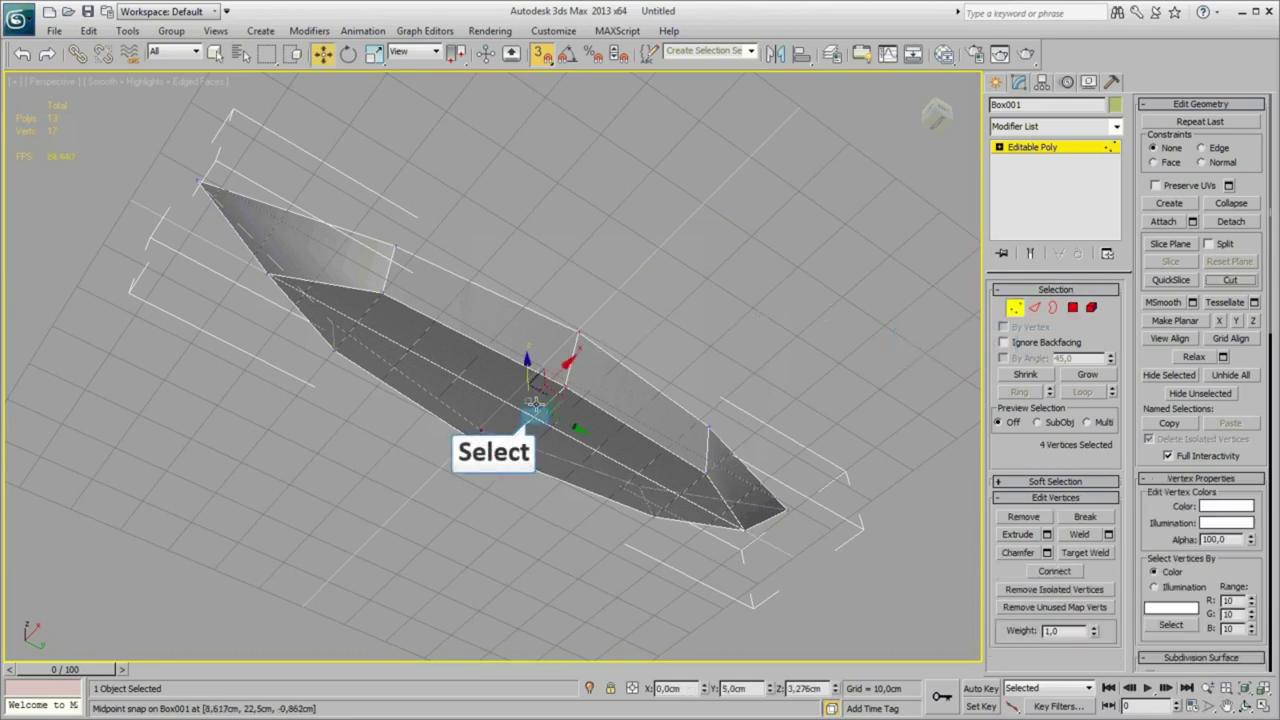
{"action": "left_click", "coordinate": [536, 416]}
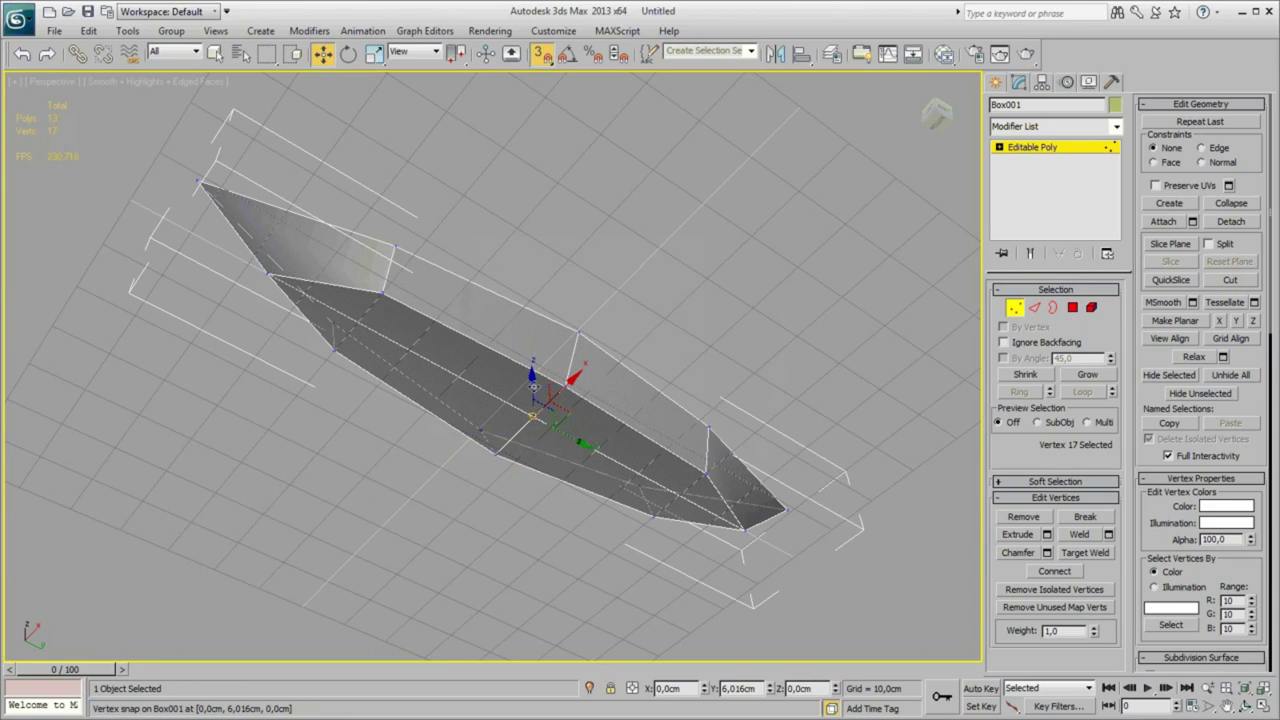
{"action": "left_click_drag", "start_coordinate": [547, 389], "coordinate": [548, 414]}
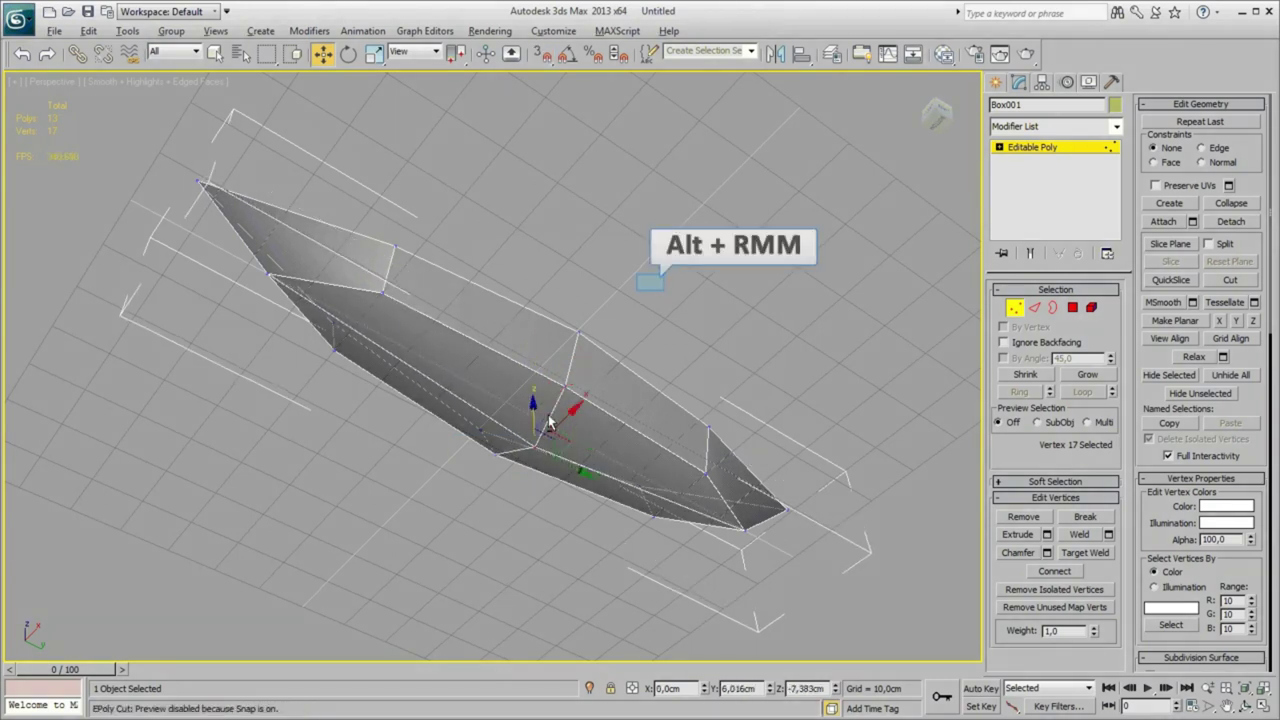
{"action": "mouse_move", "coordinate": [648, 331]}
{"action": "middle_mouse_down", "text": "alt"}
{"action": "mouse_move", "coordinate": [638, 321]}
{"action": "mouse_move", "coordinate": [628, 349]}
{"action": "middle_mouse_up", "text": "alt"}
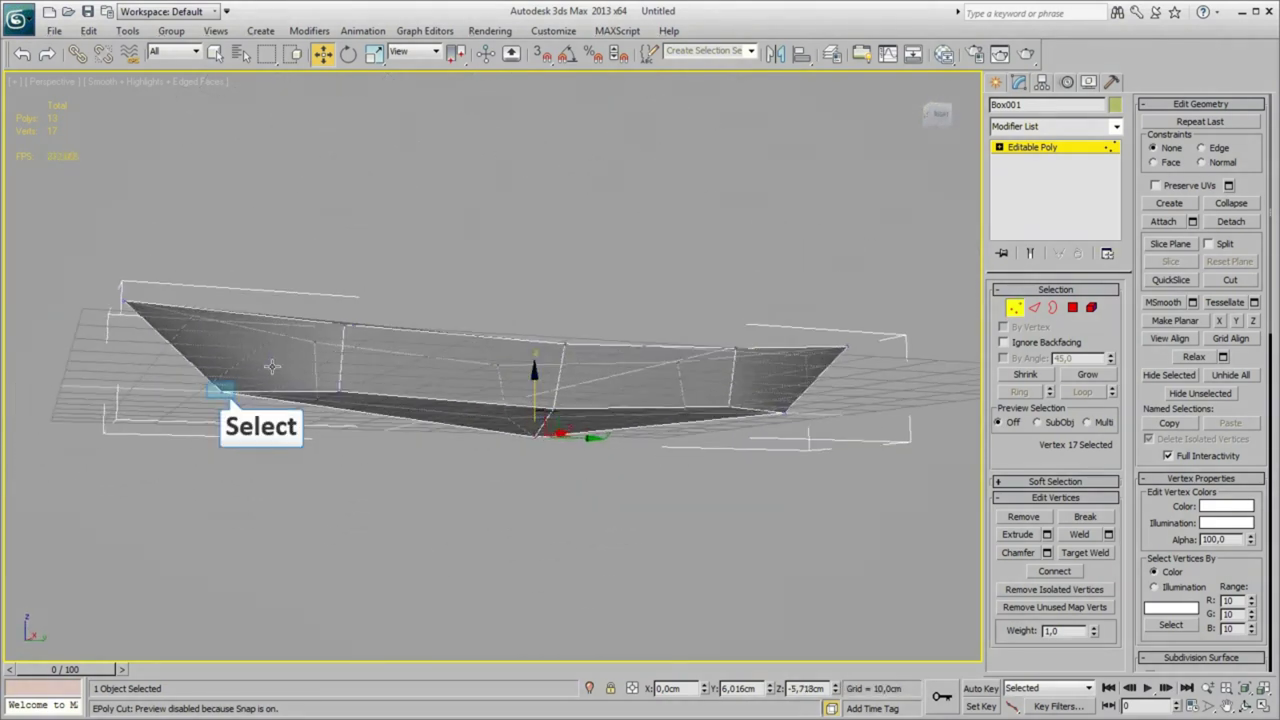
Raise the canoe's left and right end vertices slightly
{"action": "left_click", "coordinate": [222, 388]}
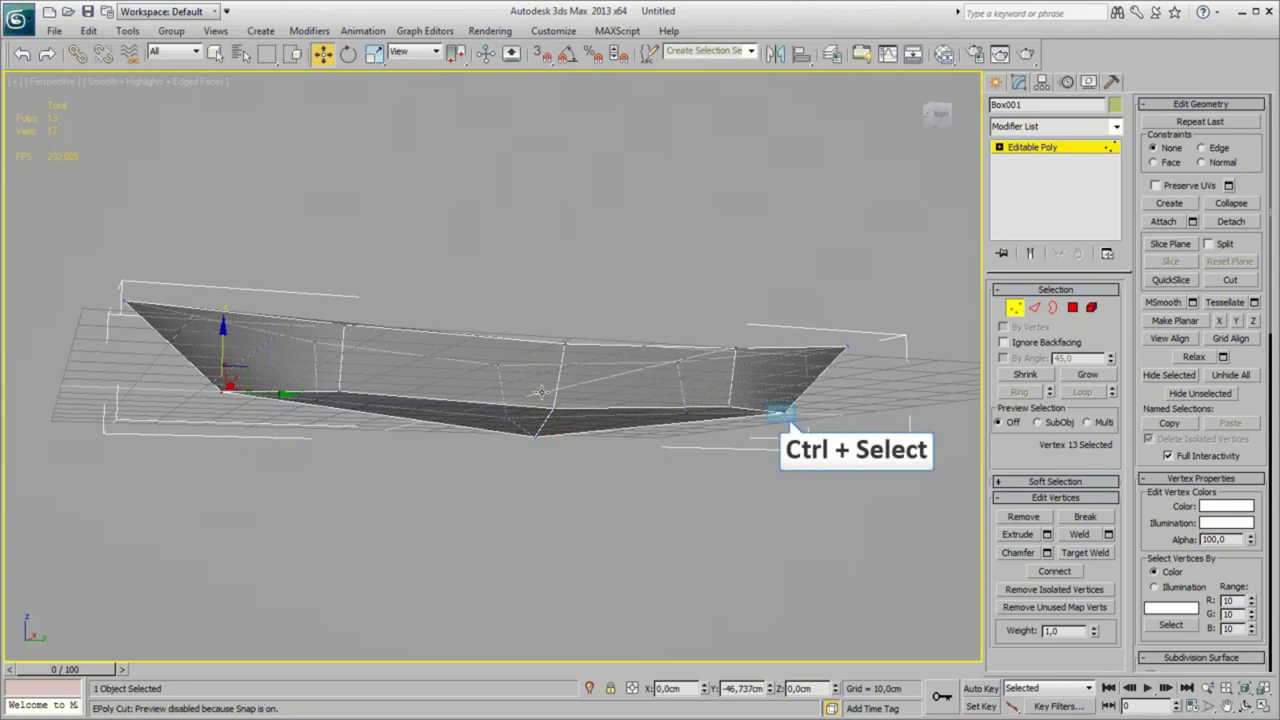
{"action": "left_click", "coordinate": [779, 412], "text": "ctrl"}
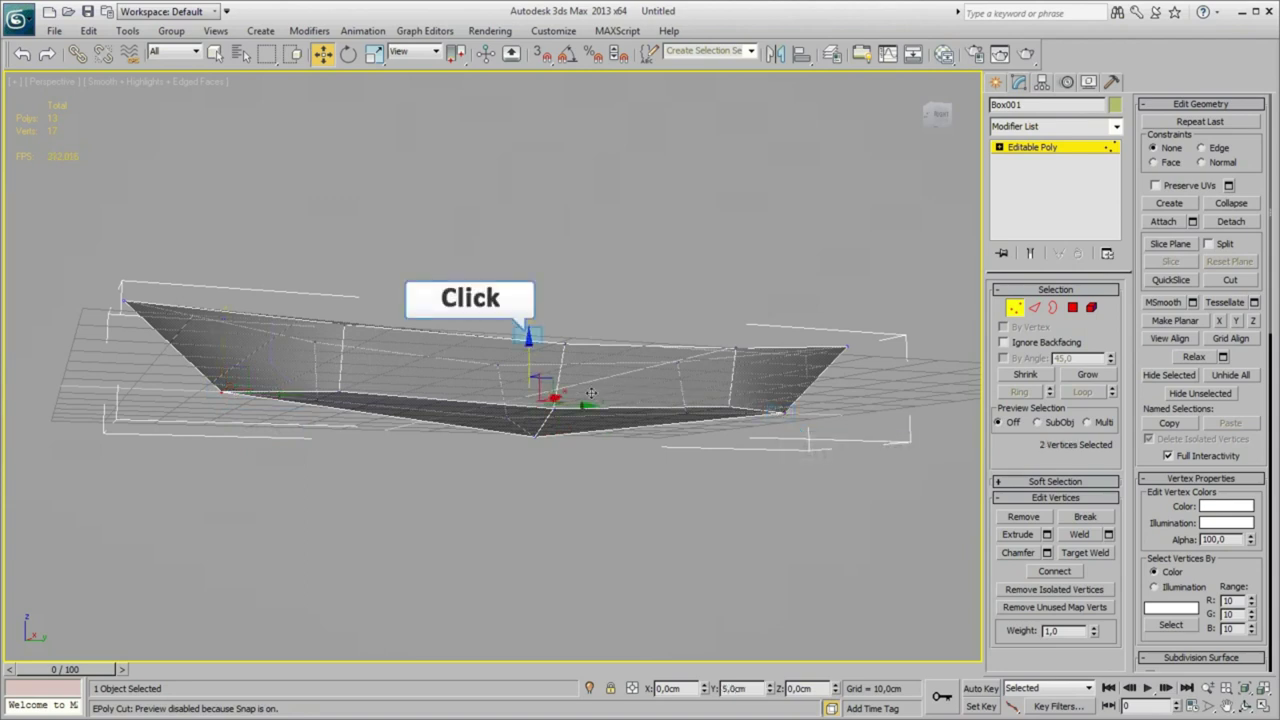
{"action": "left_click", "coordinate": [529, 341], "text": "alt"}
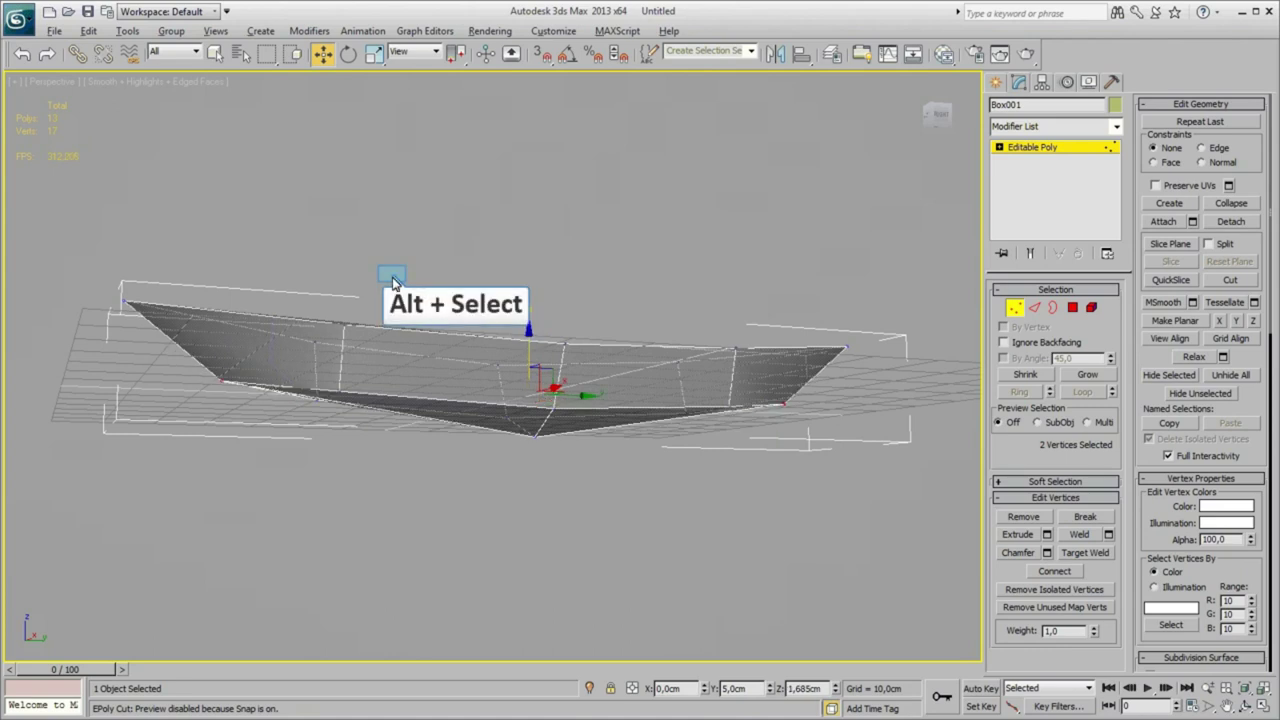
{"action": "mouse_move", "coordinate": [391, 277]}
{"action": "middle_mouse_down", "text": "alt"}
{"action": "mouse_move", "coordinate": [521, 298]}
{"action": "mouse_move", "coordinate": [465, 327]}
{"action": "middle_mouse_up", "text": "alt"}
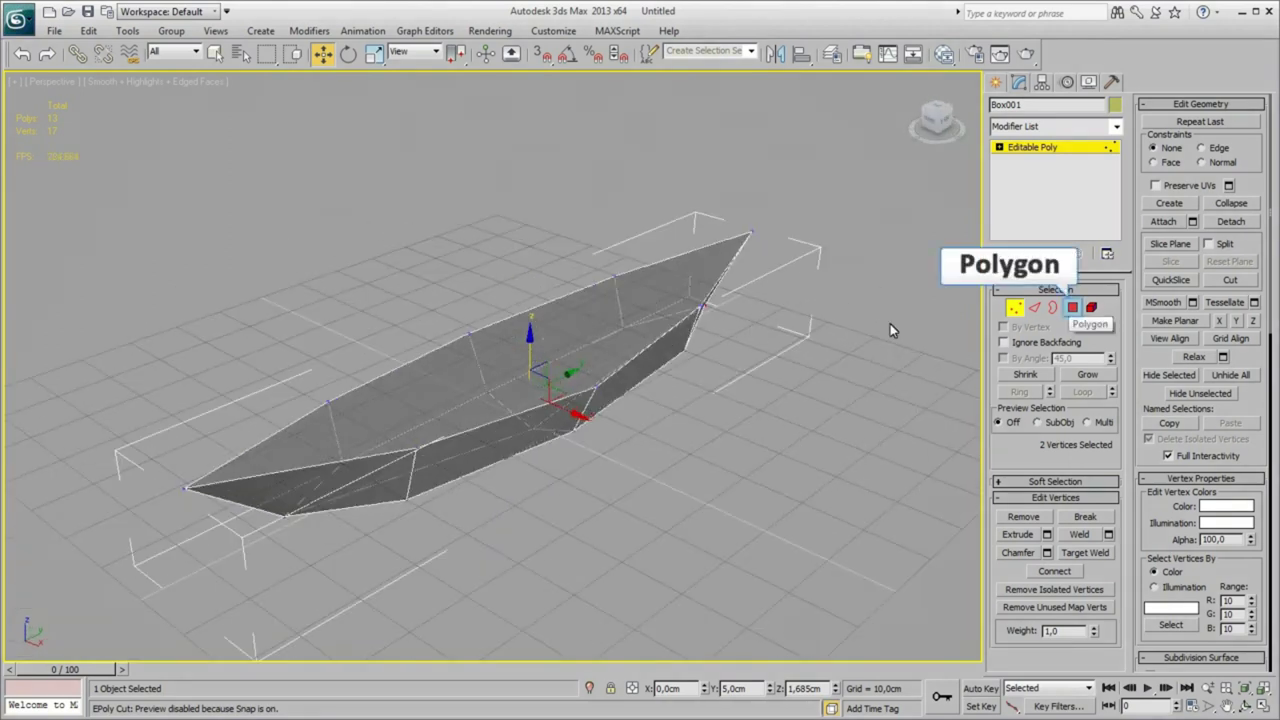
Inset the boat's top polygon into a smaller inner face
{"action": "left_click", "coordinate": [1072, 308]}
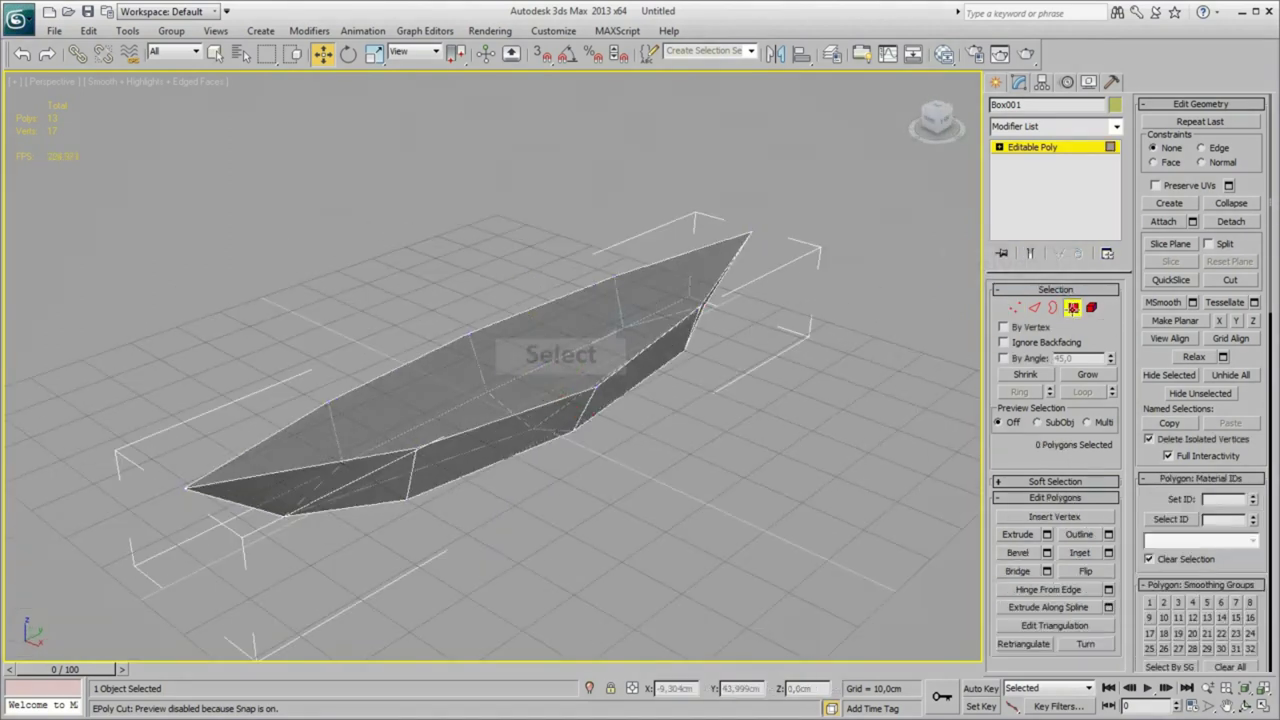
{"action": "left_click", "coordinate": [630, 316]}
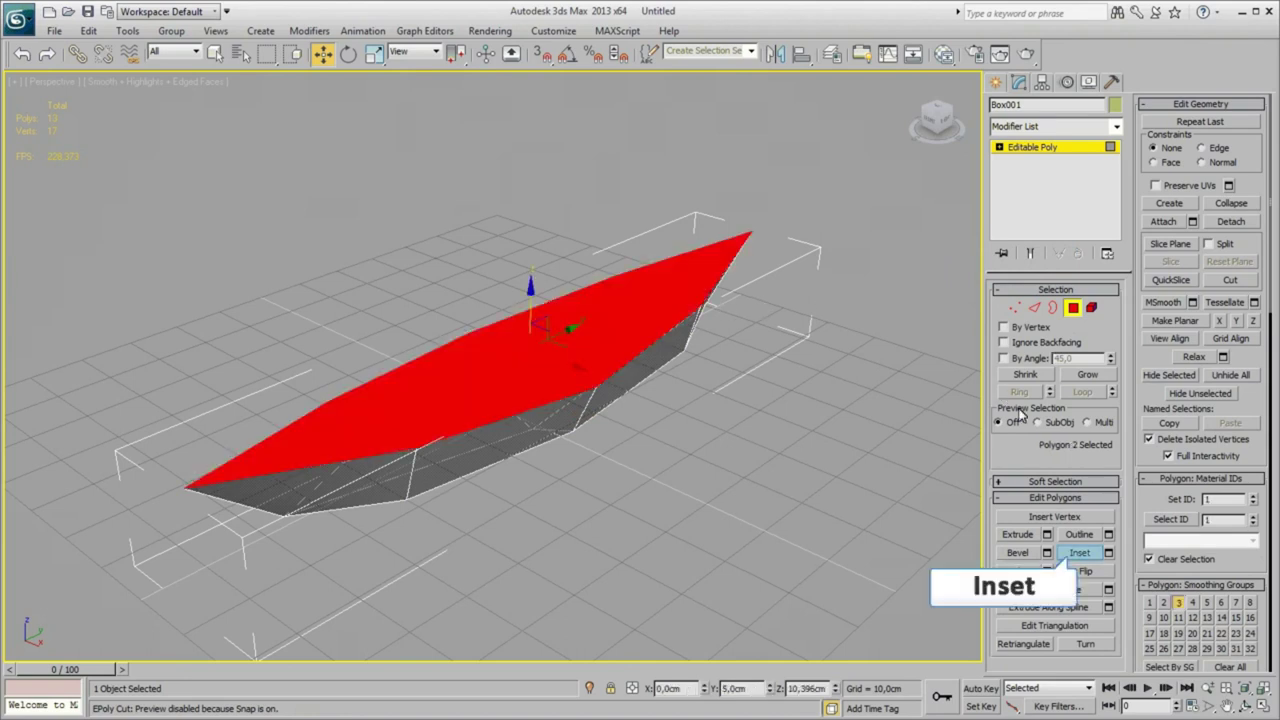
{"action": "left_click", "coordinate": [1080, 551]}
{"action": "left_click_drag", "start_coordinate": [636, 322], "coordinate": [627, 326]}
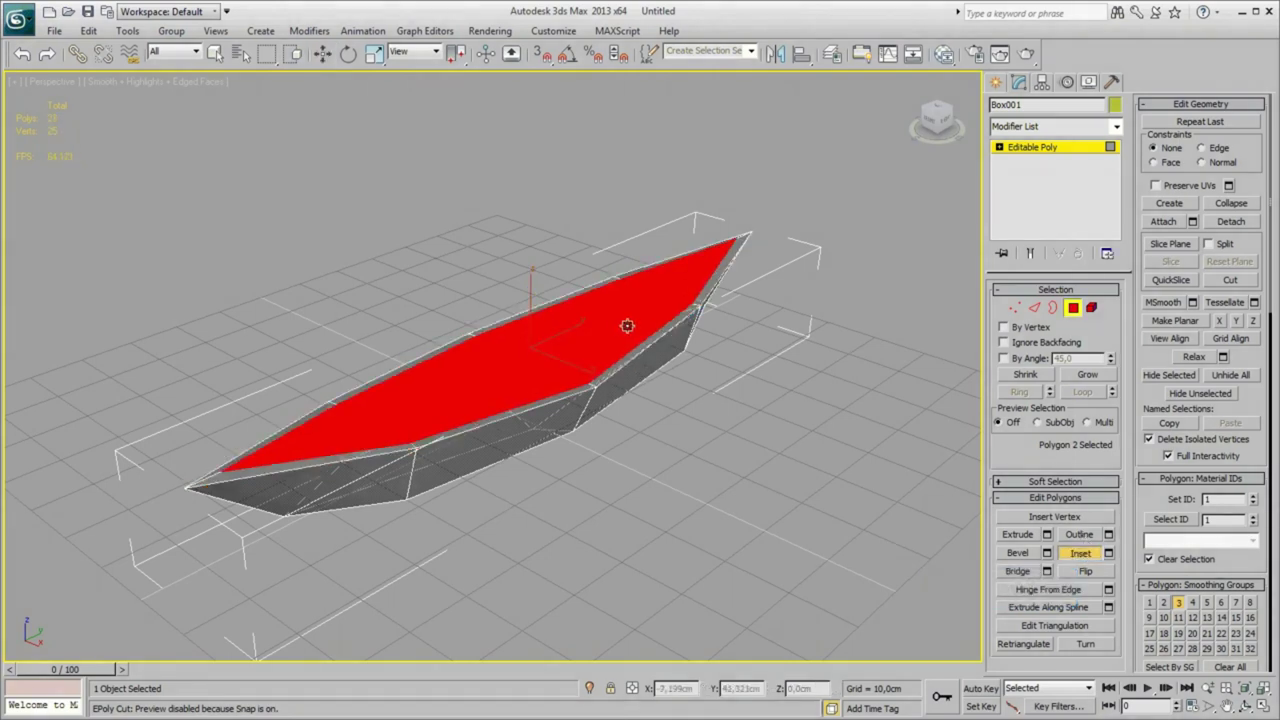
{"action": "right_click", "coordinate": [627, 325]}
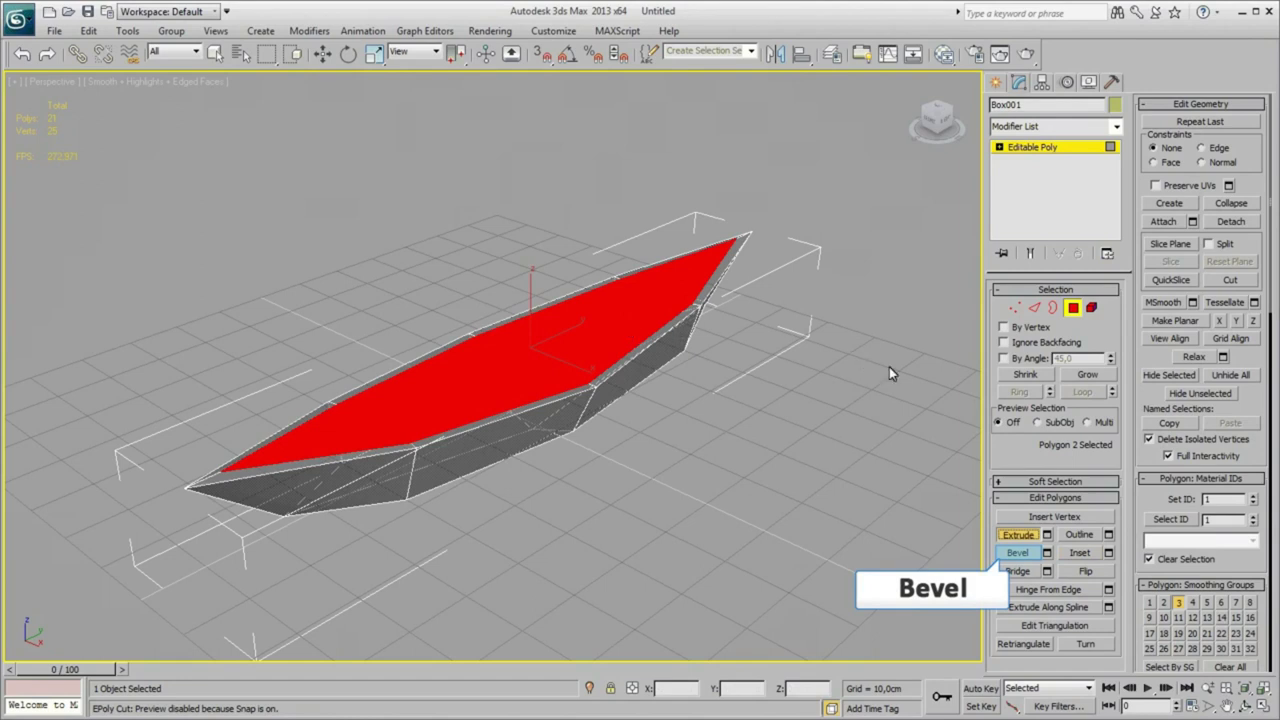
Bevel the inner face down and inward to hollow out the hull
{"action": "left_click", "coordinate": [1019, 556]}
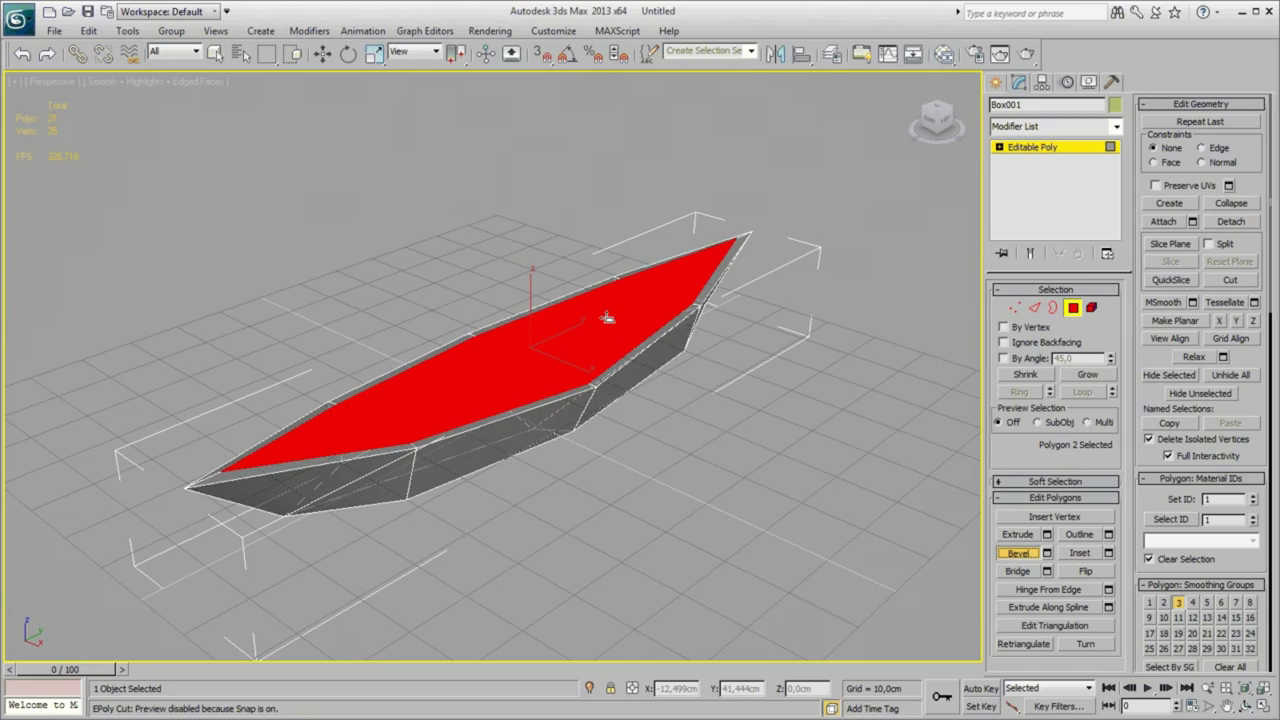
{"action": "left_click_drag", "start_coordinate": [607, 317], "coordinate": [611, 349]}
{"action": "left_click", "coordinate": [611, 355]}
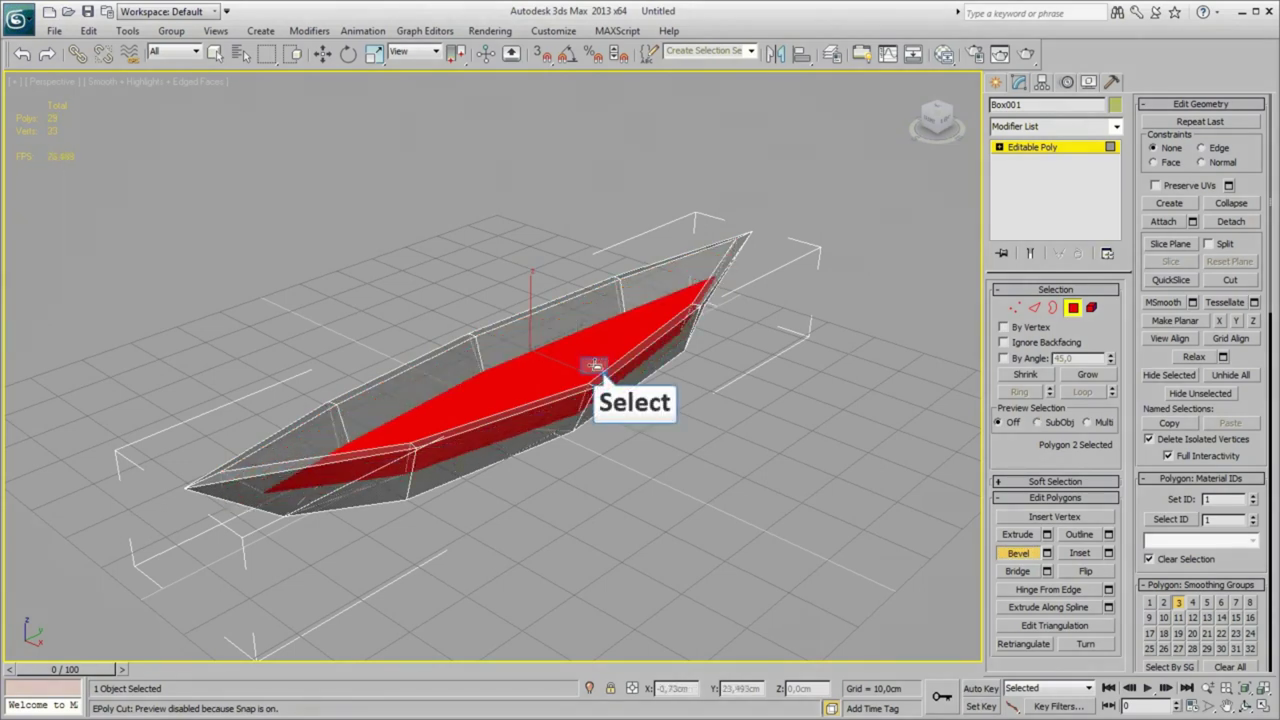
{"action": "left_click_drag", "start_coordinate": [628, 392], "coordinate": [597, 378]}
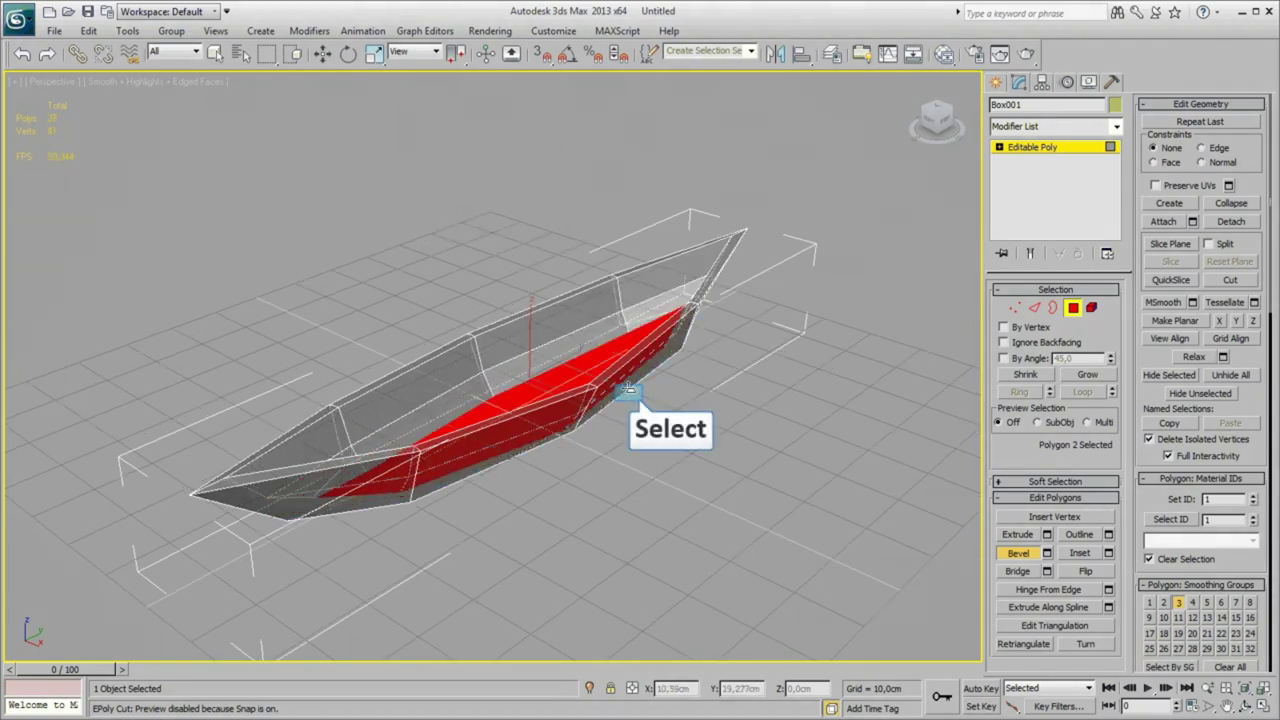
{"action": "left_click", "coordinate": [630, 398], "text": "alt"}
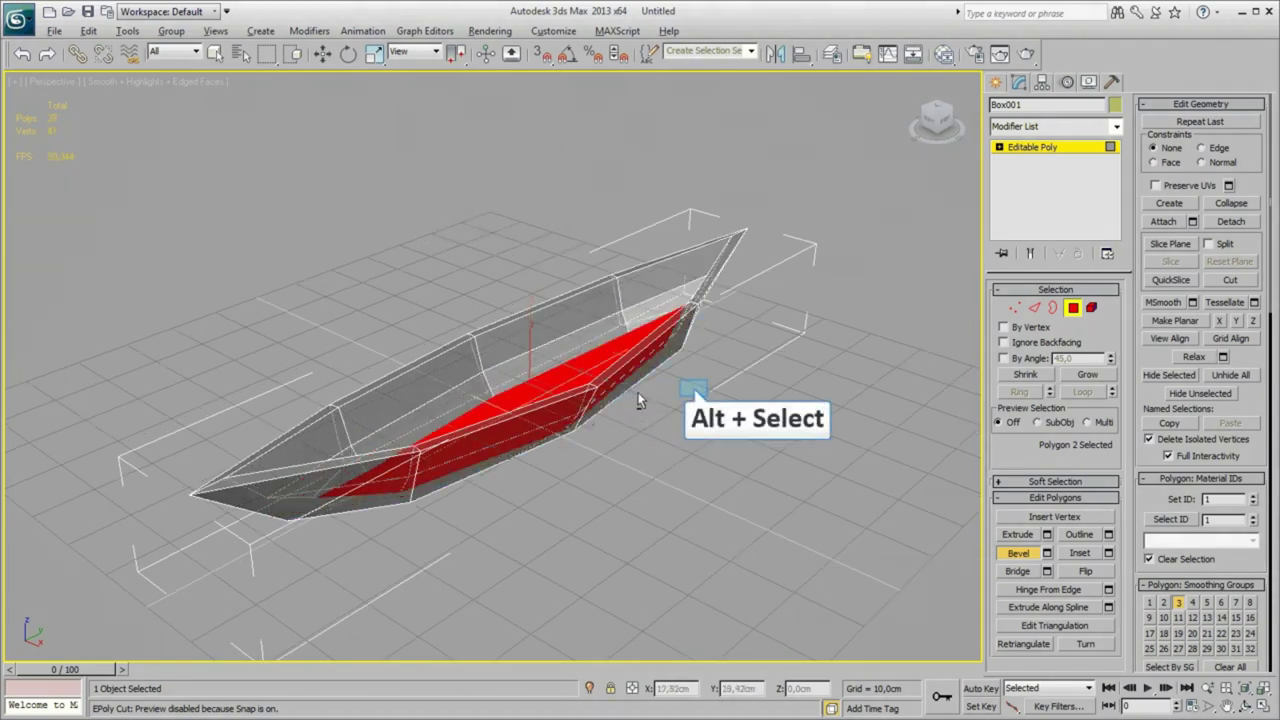
{"action": "mouse_move", "coordinate": [695, 388]}
{"action": "middle_mouse_down", "text": "alt"}
{"action": "mouse_move", "coordinate": [566, 370]}
{"action": "mouse_move", "coordinate": [240, 396]}
{"action": "middle_mouse_up", "text": "alt"}
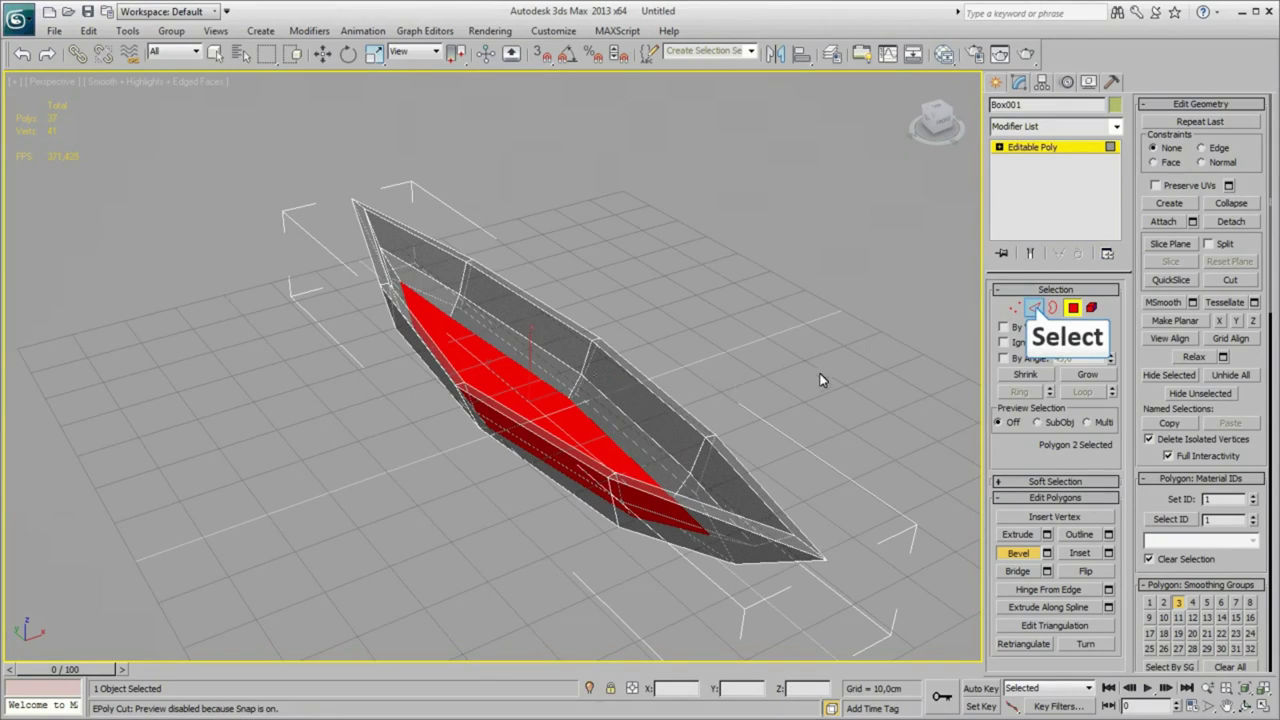
Select two rim edges and extend them to both rim edge loops, 32 edges total
{"action": "left_click", "coordinate": [1034, 307]}
{"action": "scroll", "coordinate": [622, 404], "scroll_direction": "up", "scroll_amount": 2}
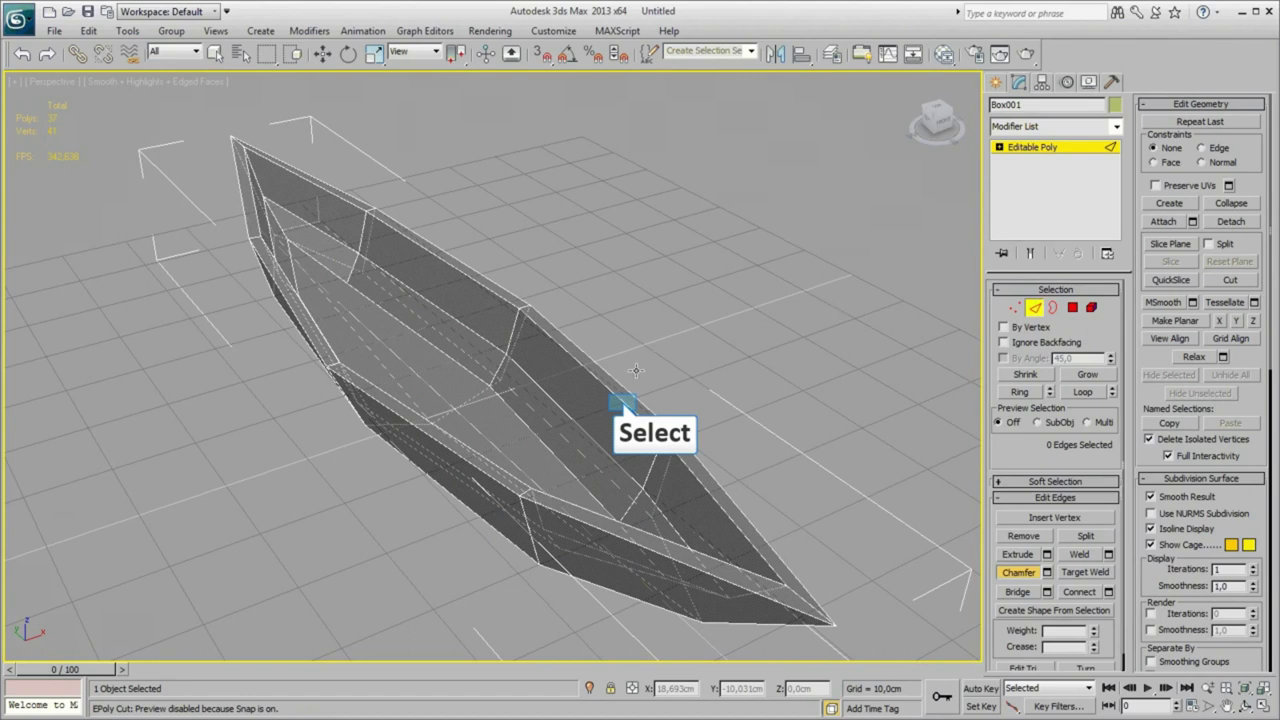
{"action": "left_click", "coordinate": [622, 400], "text": "ctrl"}
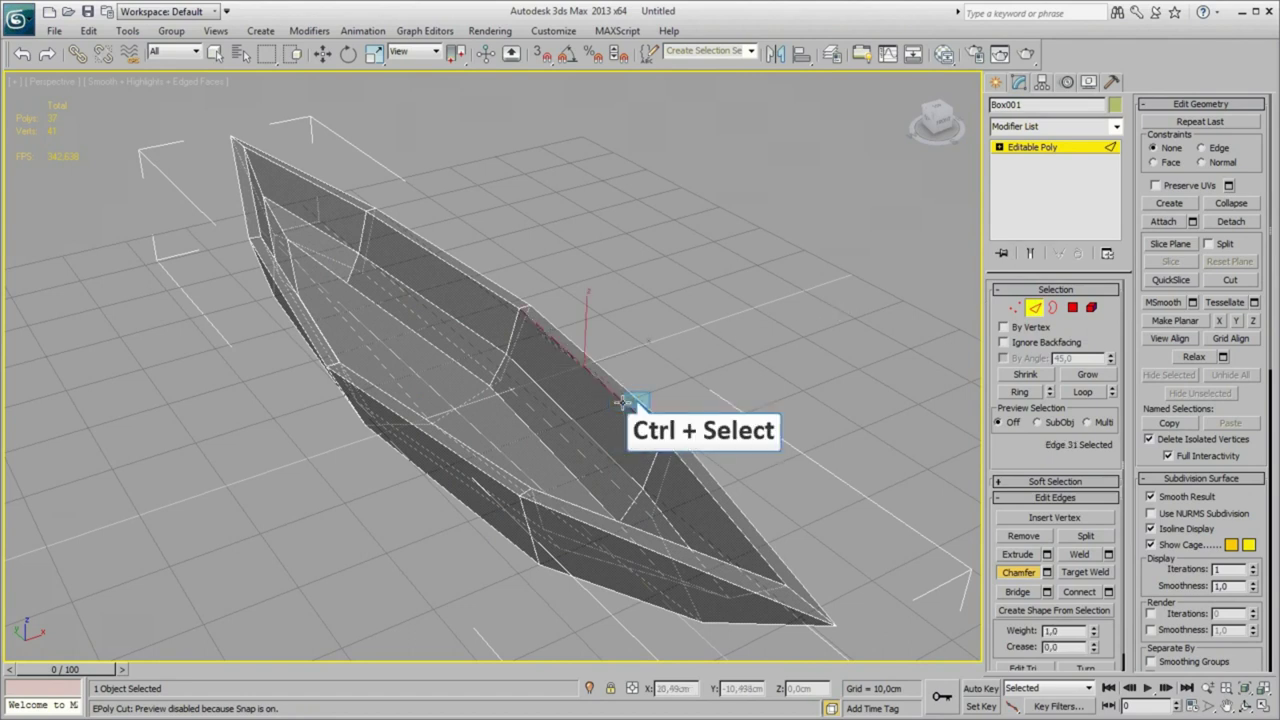
{"action": "key", "text": "alt+l"}
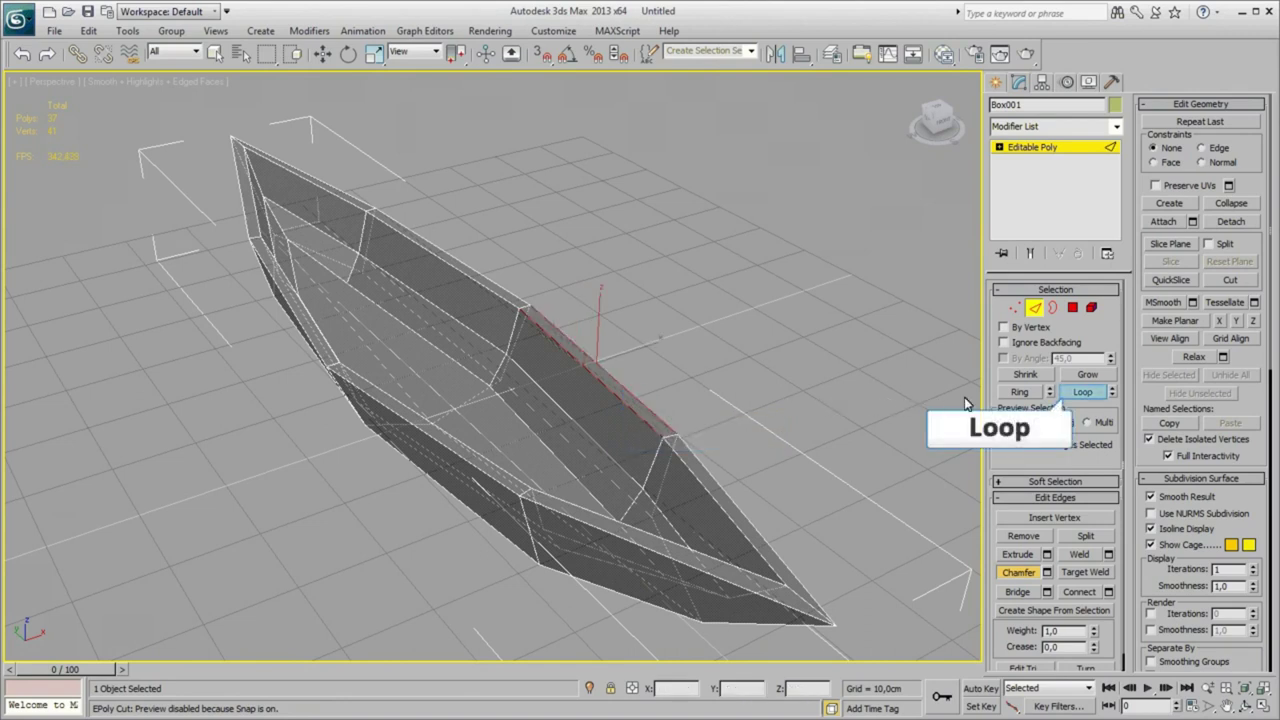
{"action": "left_click", "coordinate": [1083, 392]}
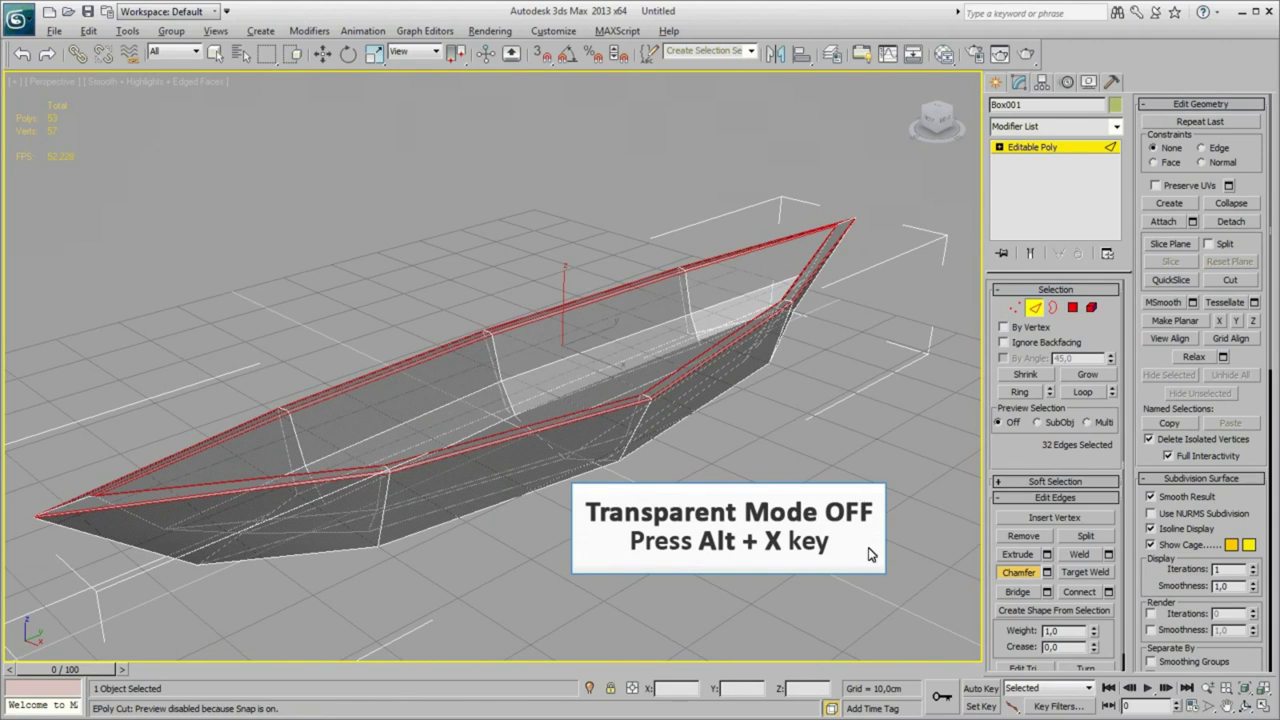
Turn off see-through and enable NURMS subdivision at 3 iterations on the whole canoe
{"action": "key", "text": "alt+x"}
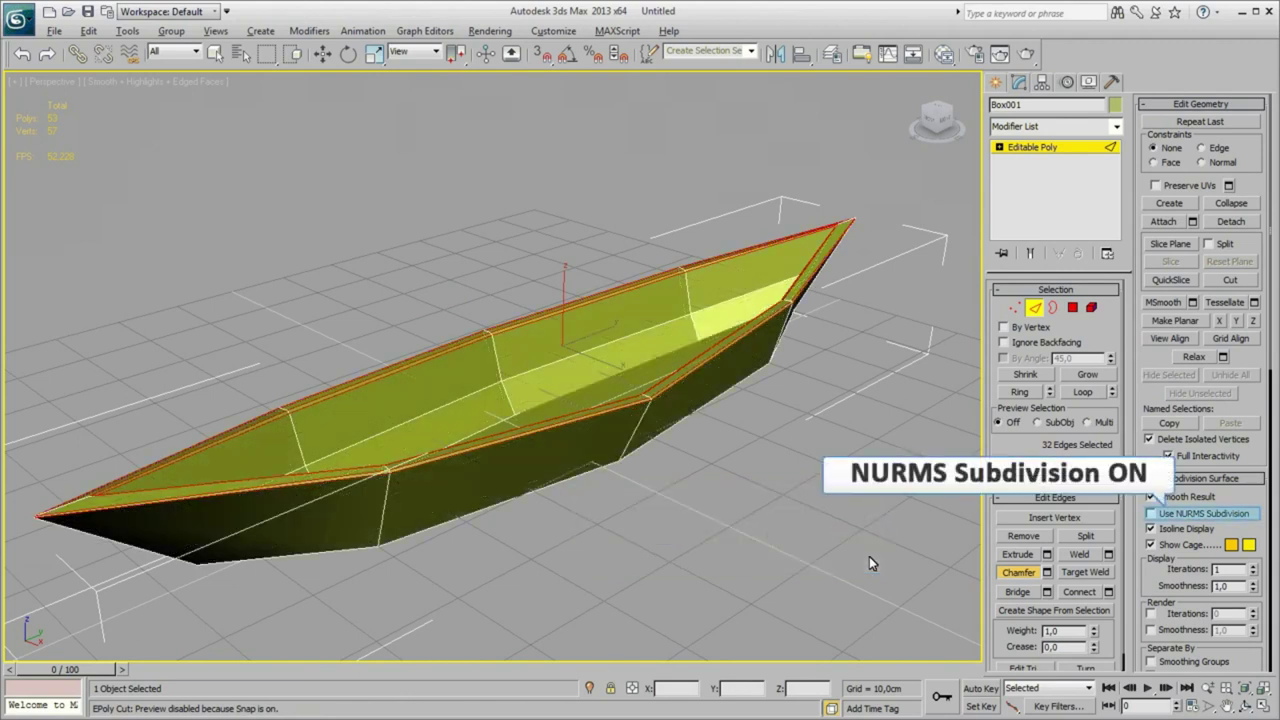
{"action": "left_click", "coordinate": [1179, 515]}
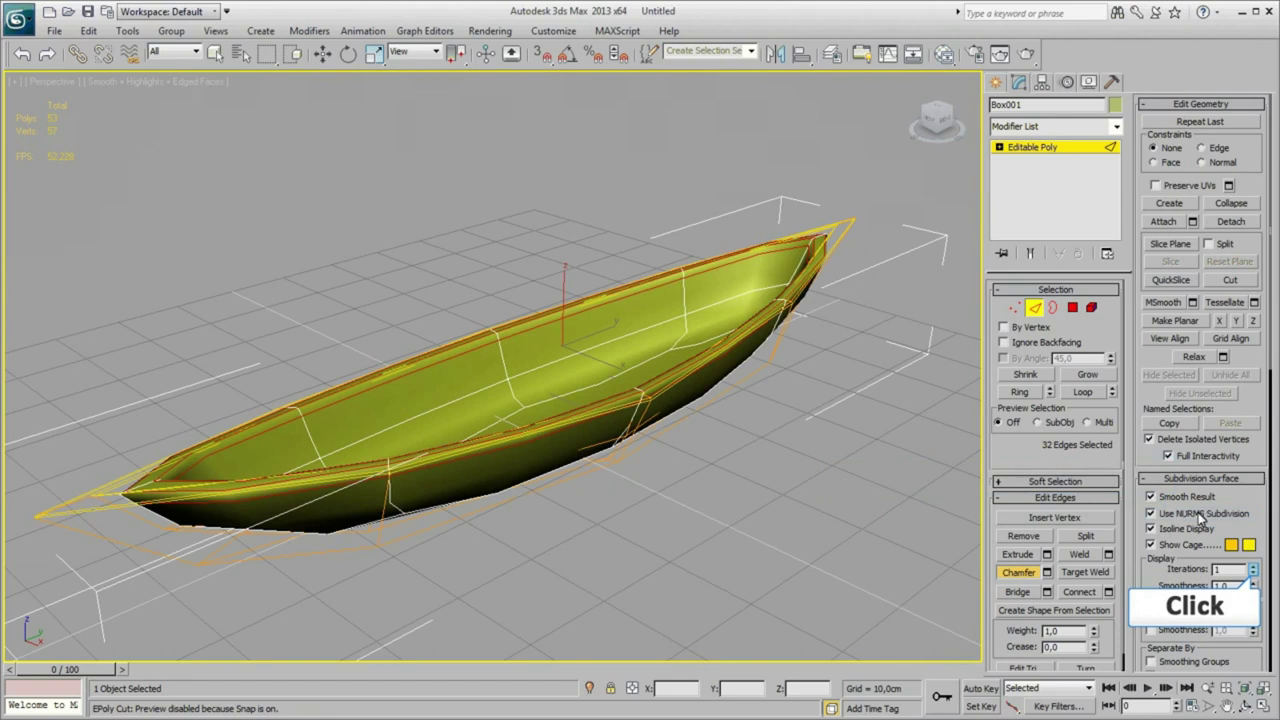
{"action": "left_click", "coordinate": [1252, 566]}
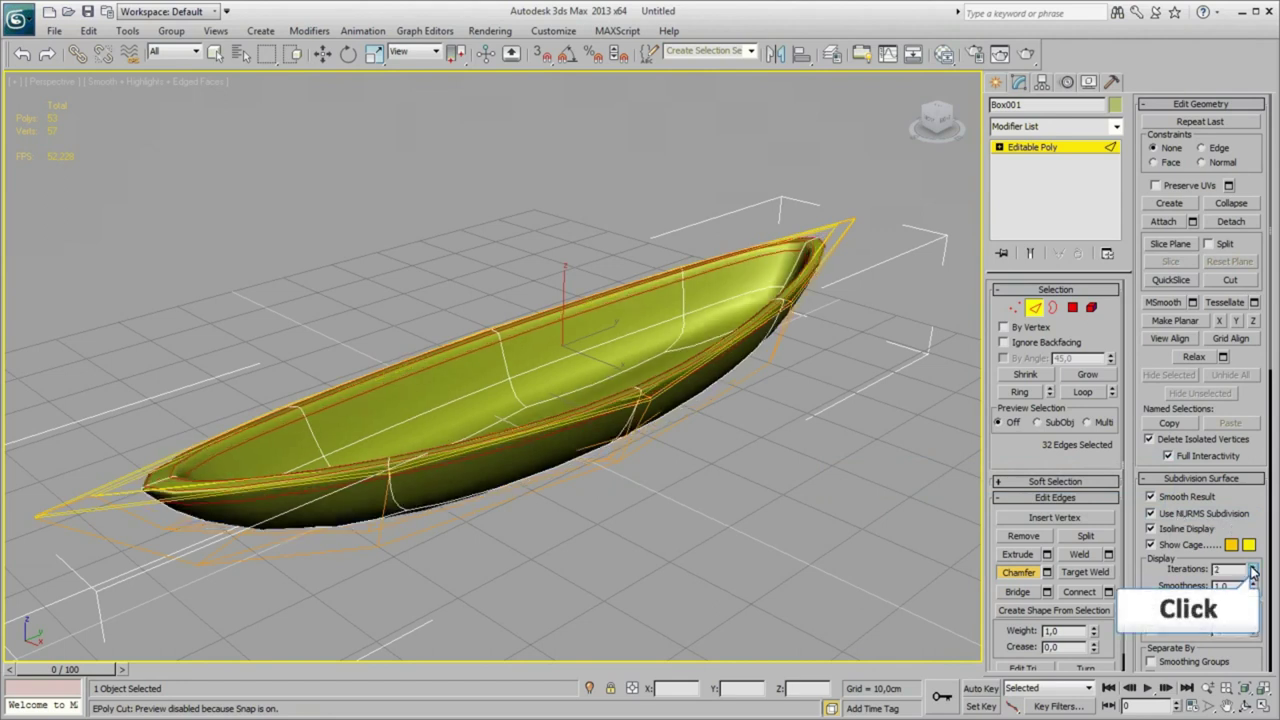
{"action": "left_click", "coordinate": [1252, 567]}
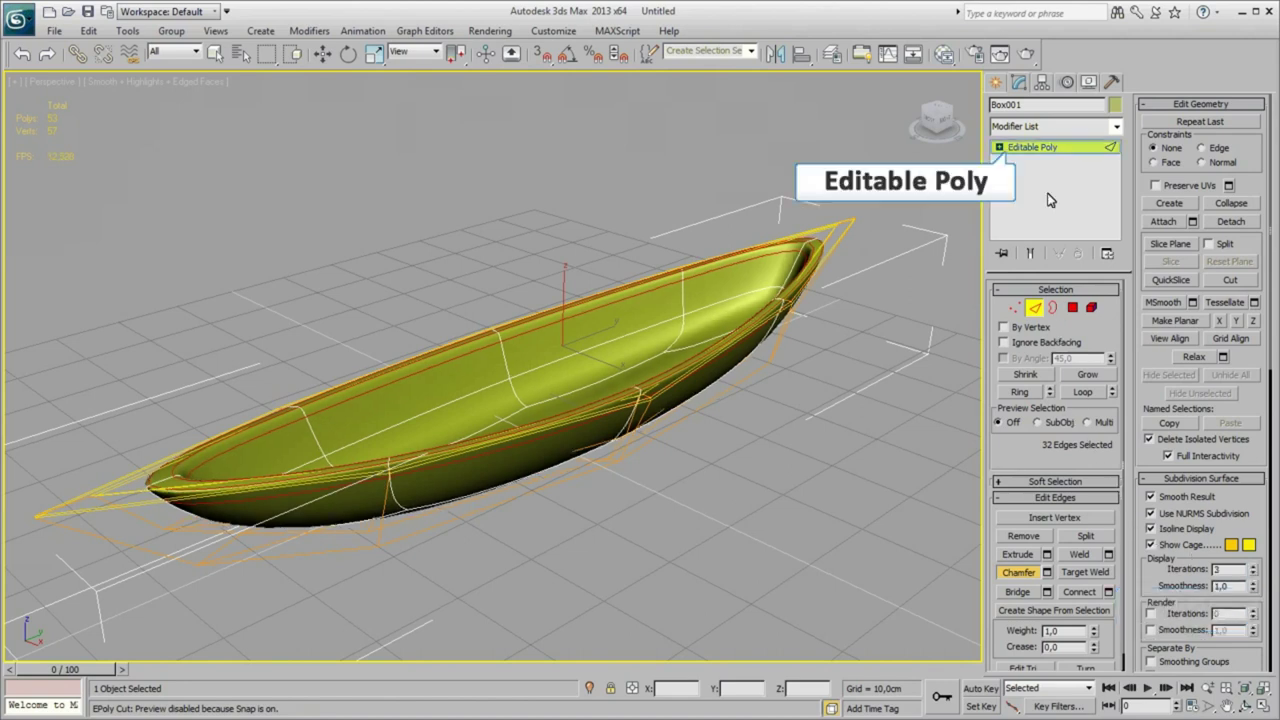
{"action": "left_click", "coordinate": [1040, 148]}
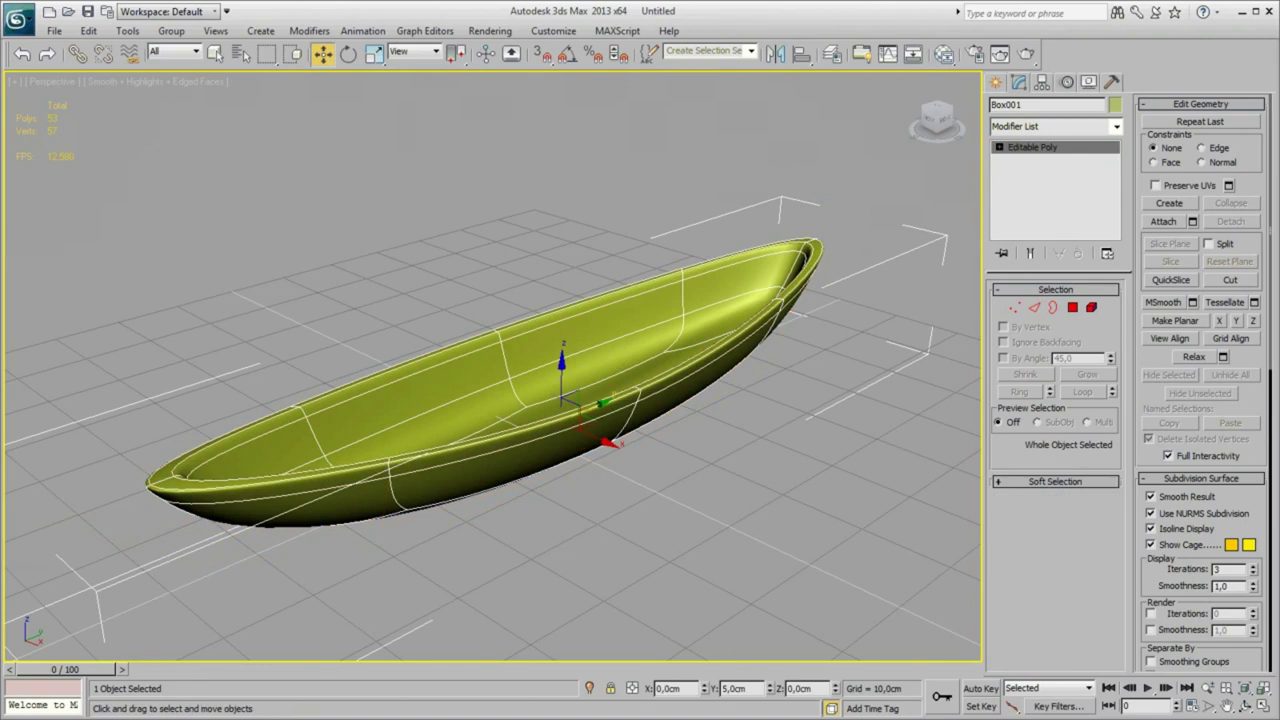
Turn off Edged Faces in the Perspective viewport
{"action": "key", "text": "F4"}
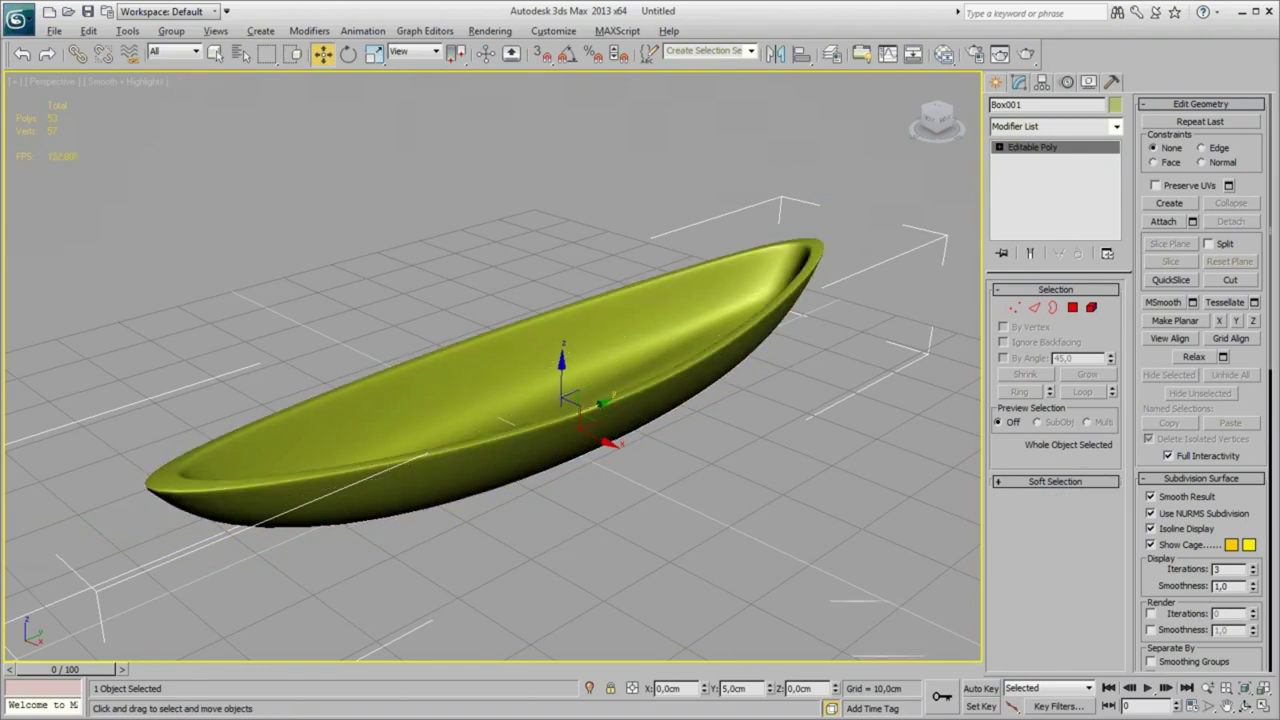